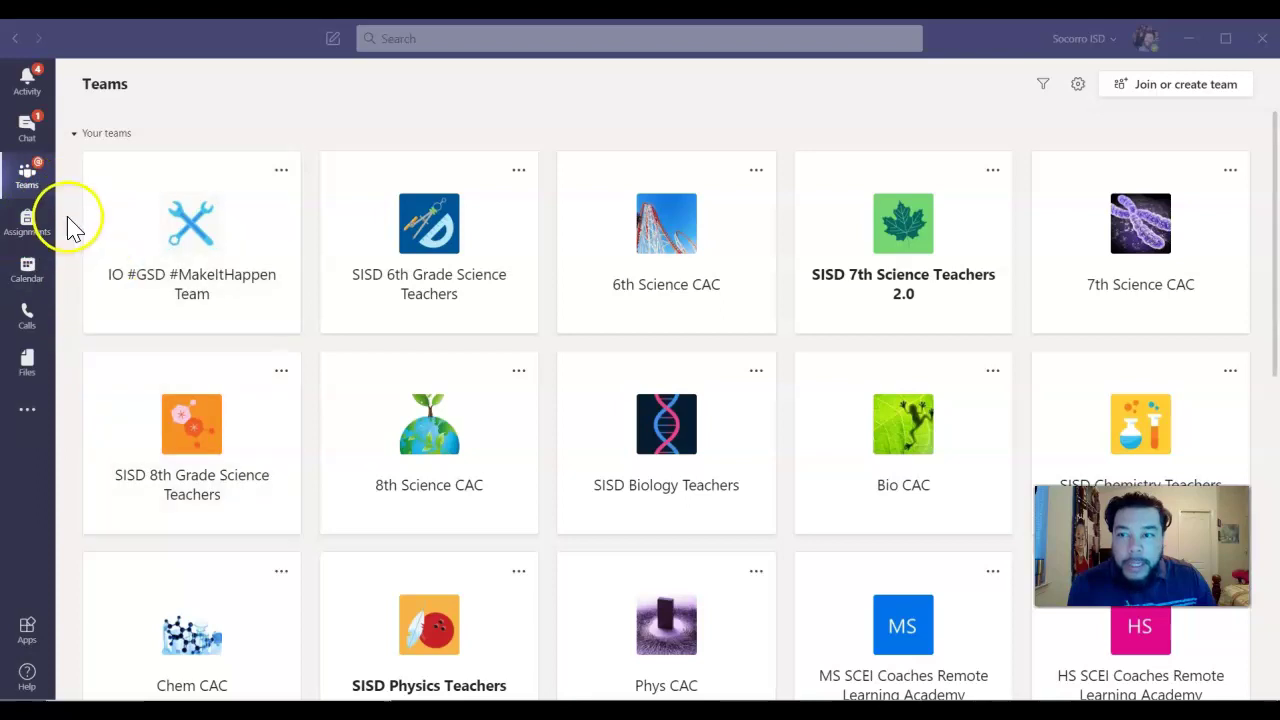
# Find the team called Test Team among your teams and open it.
pyautogui.scroll(-5, 625, 417)
pyautogui.scroll(-2, 610, 425)
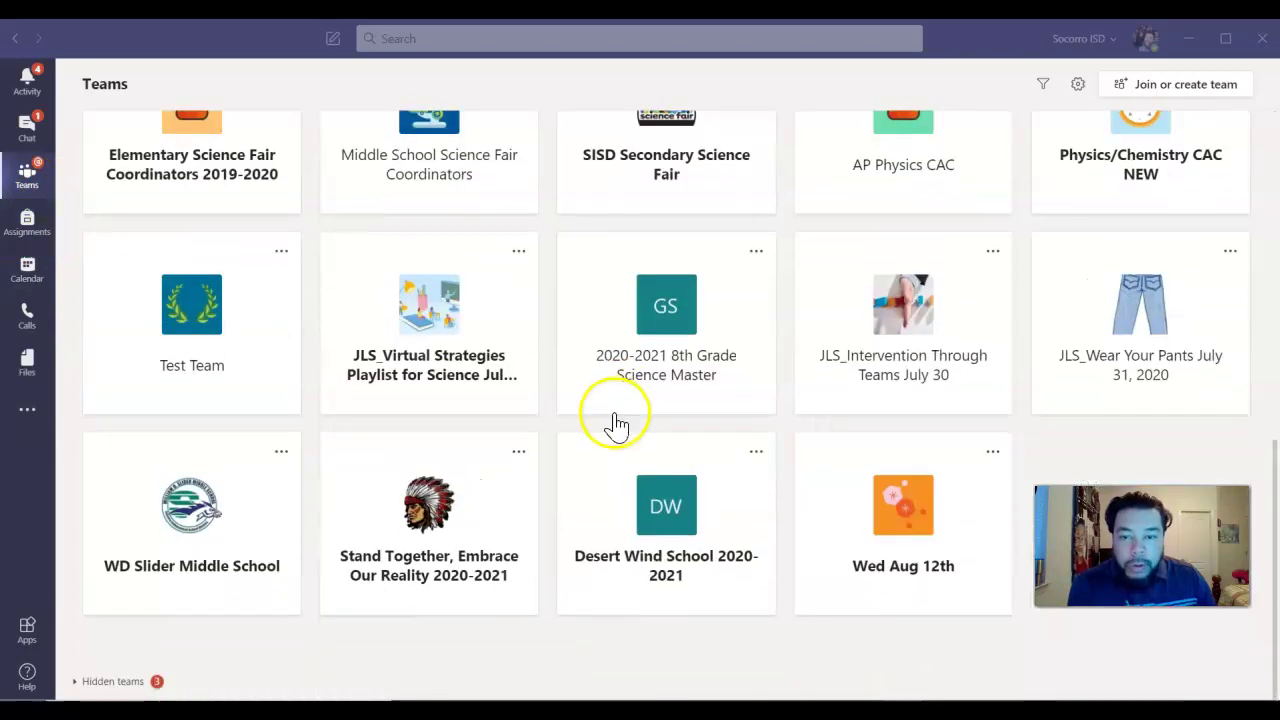
pyautogui.scroll(3, 560, 432)
pyautogui.scroll(-2, 450, 470)
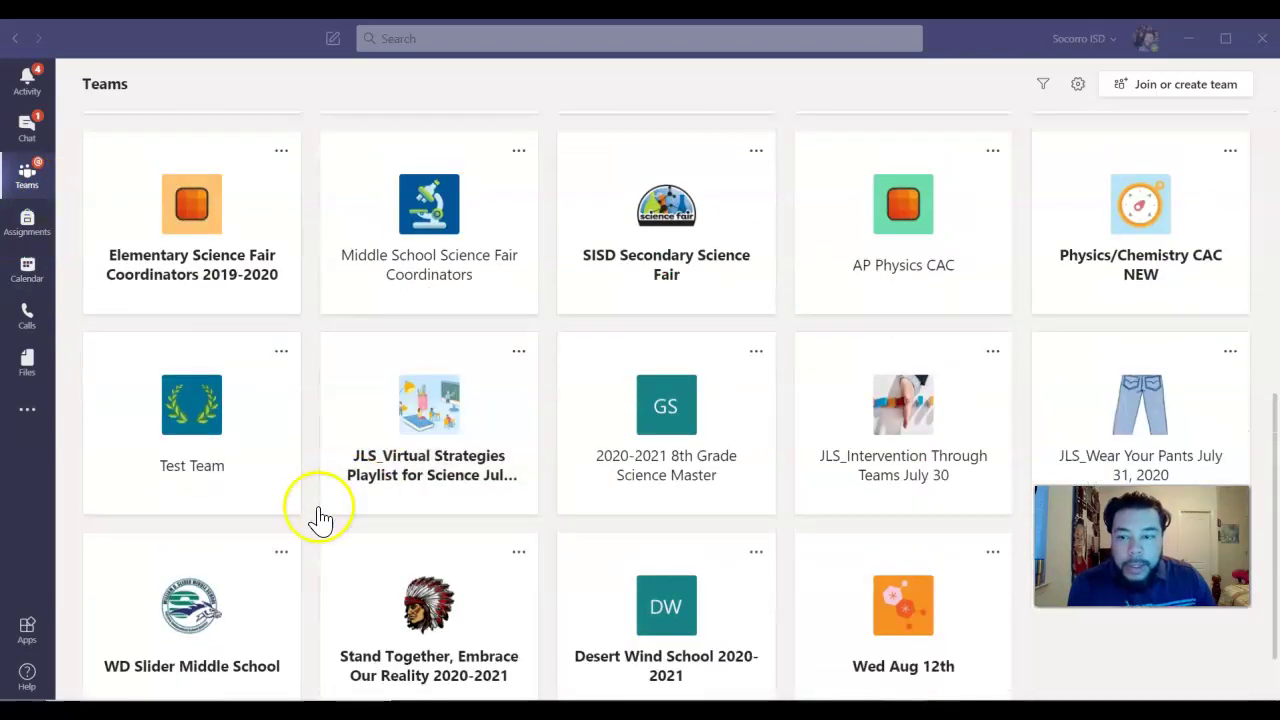
pyautogui.click(195, 430)
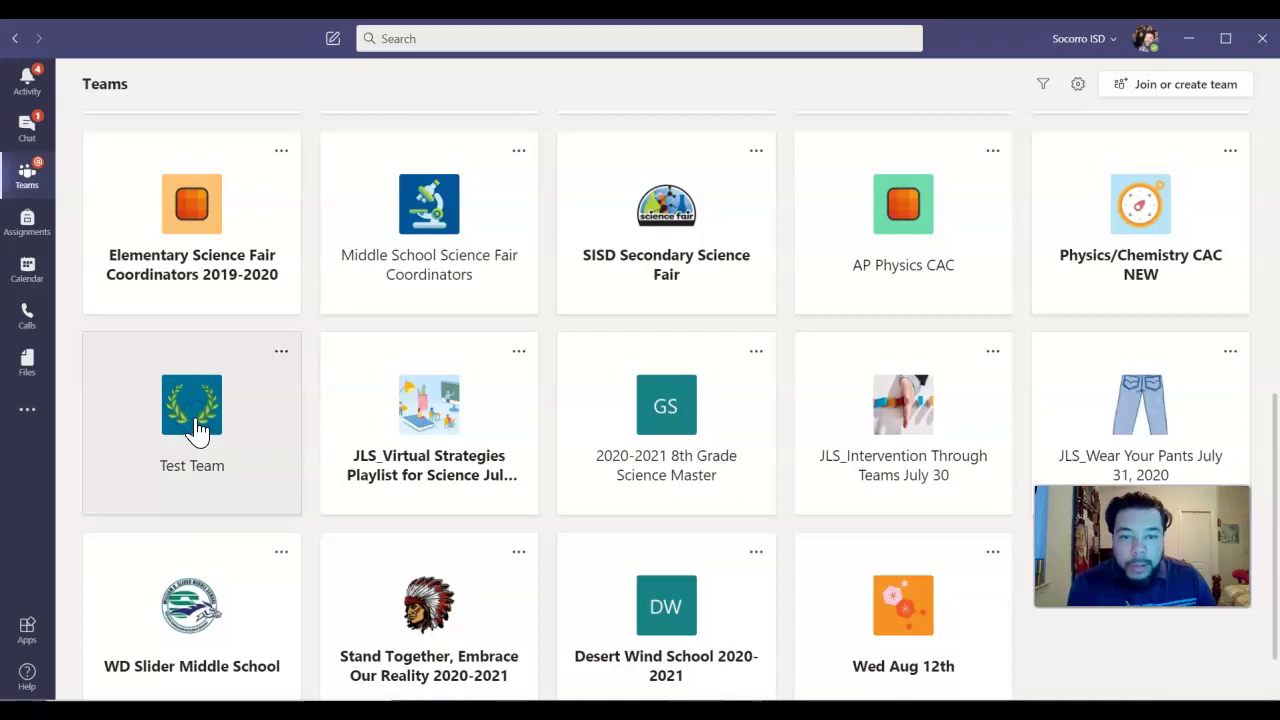
pyautogui.click(205, 410)
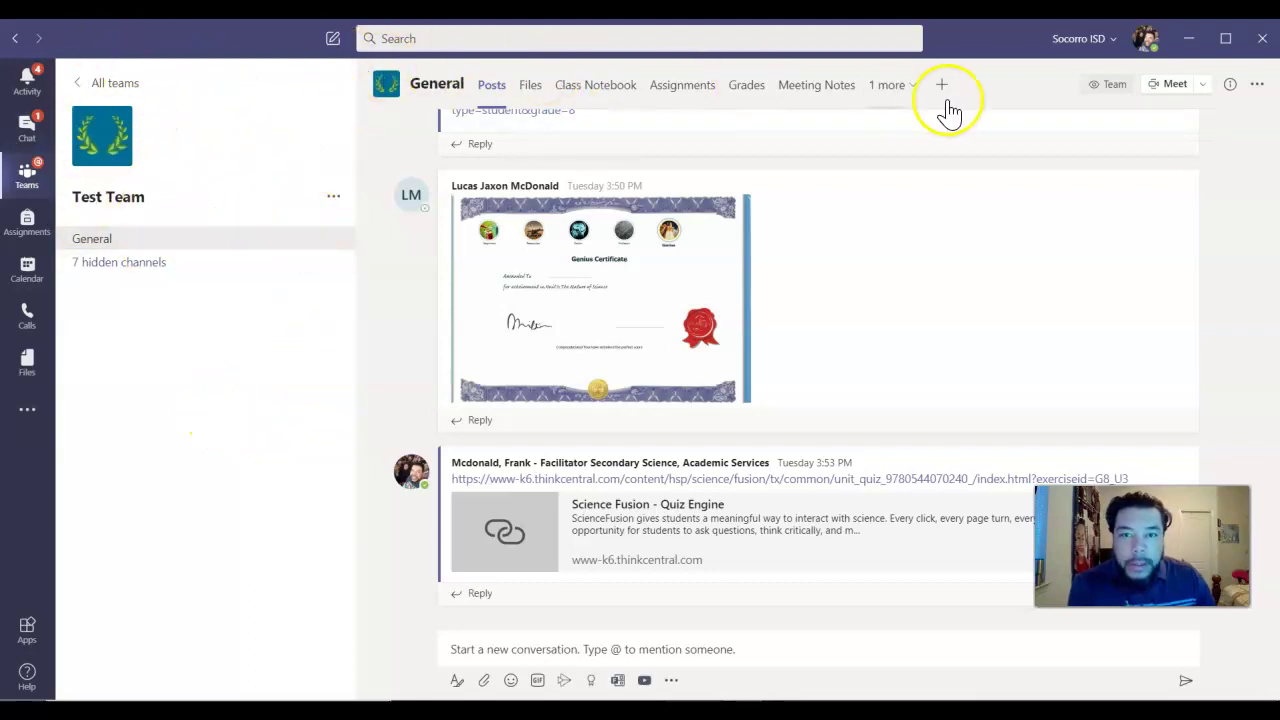
# Begin a new channel for Test Team, named "Team A" with the description "Station work".
pyautogui.click(335, 201)
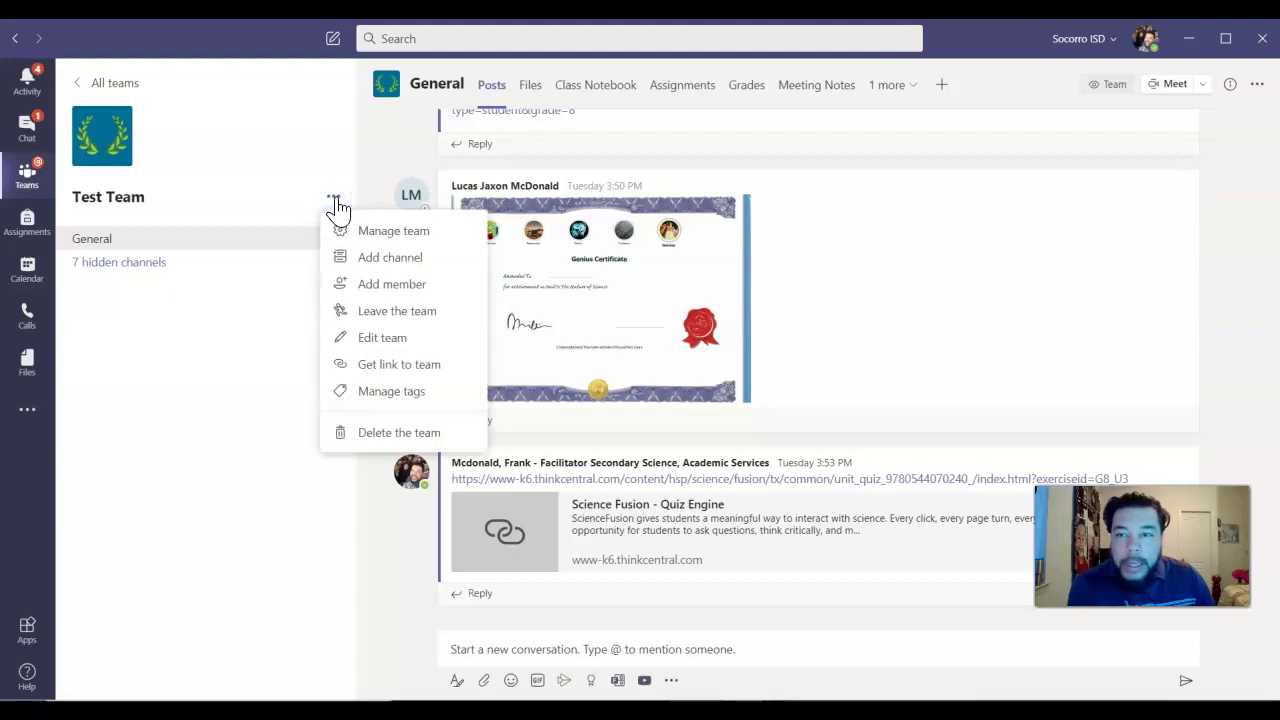
pyautogui.click(372, 260)
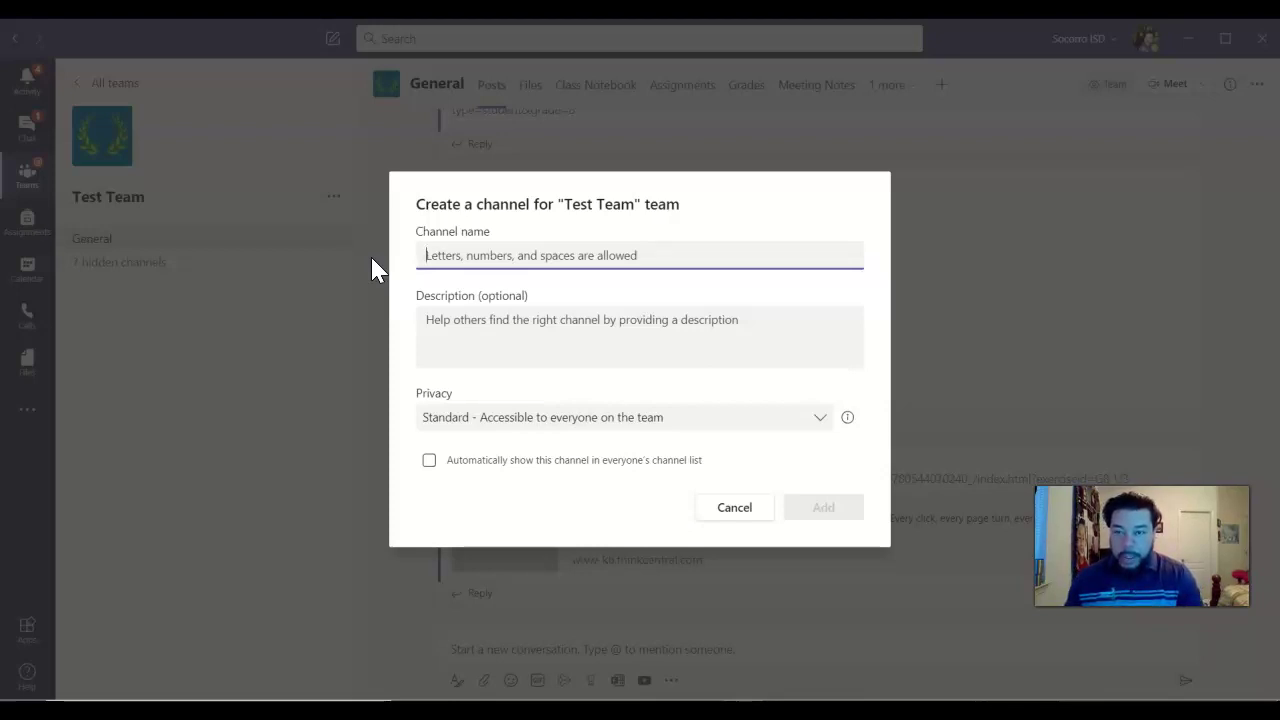
pyautogui.press('BackSpace')
pyautogui.press('BackSpace')
pyautogui.press('BackSpace')
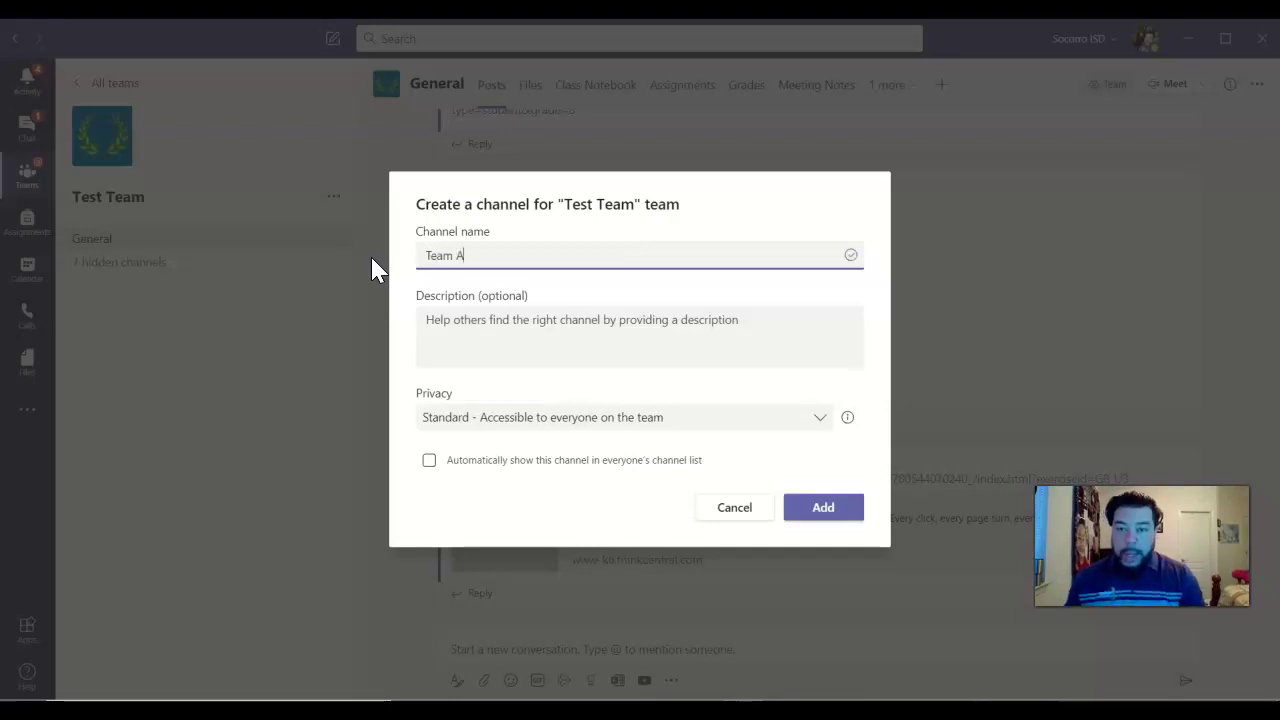
pyautogui.click(749, 319)
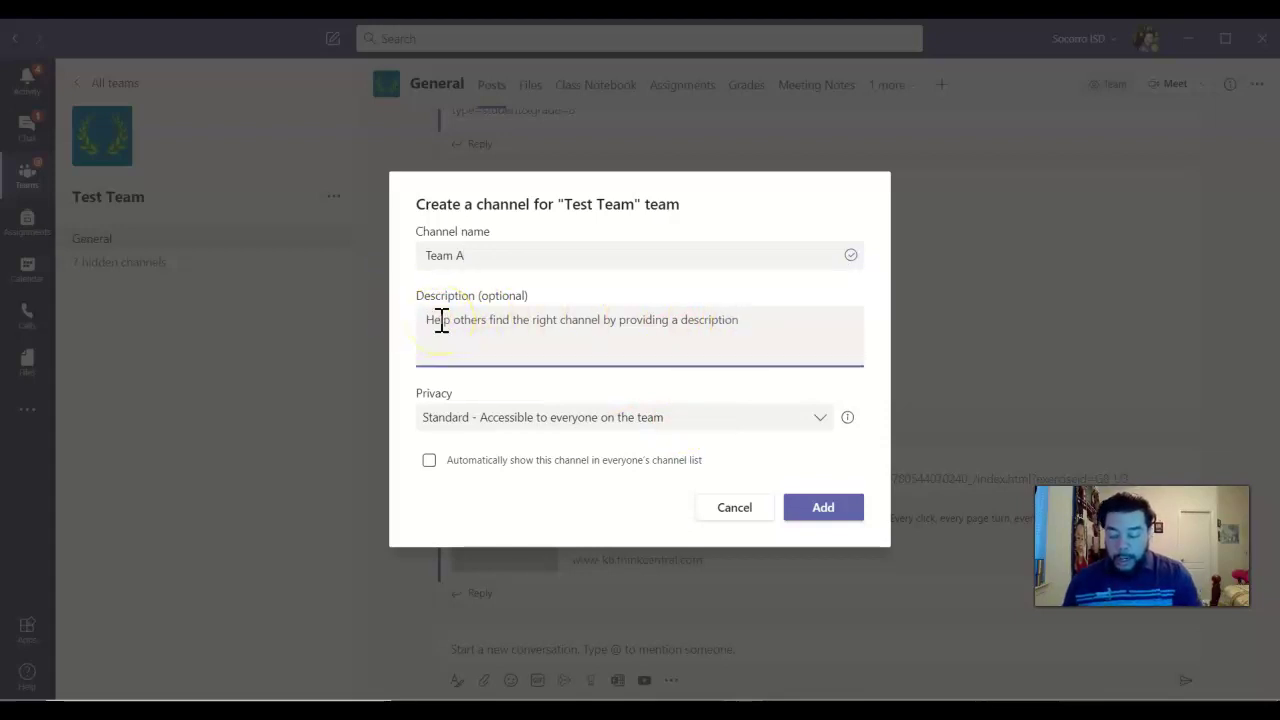
pyautogui.write('Station work')
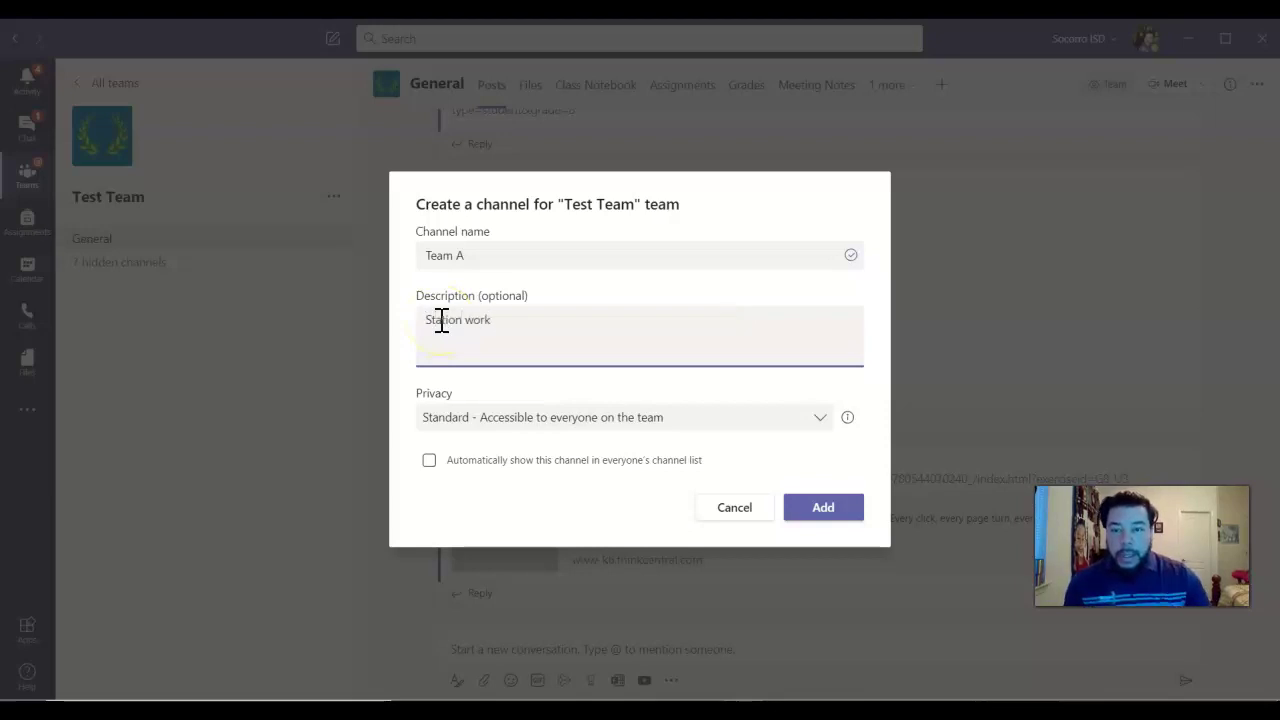
# Keep the channel's privacy as Standard, set it to show automatically in everyone's channel list, and add the channel.
pyautogui.click(816, 426)
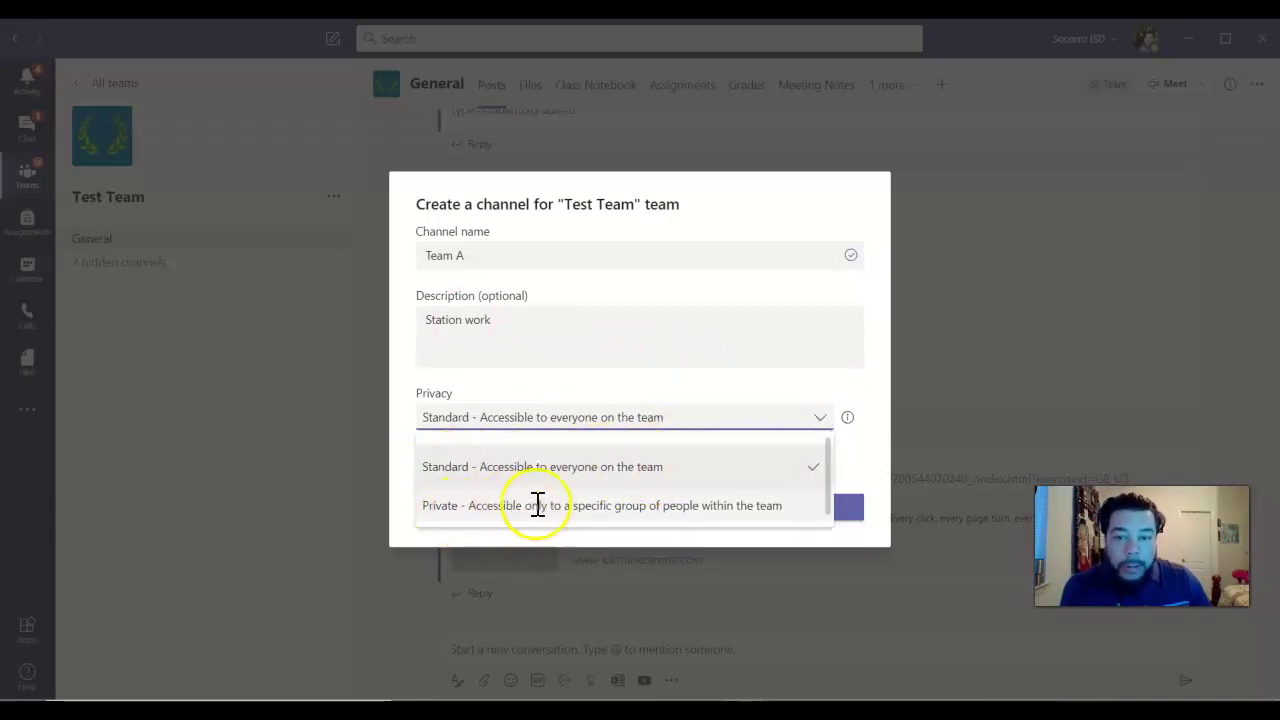
pyautogui.click(668, 472)
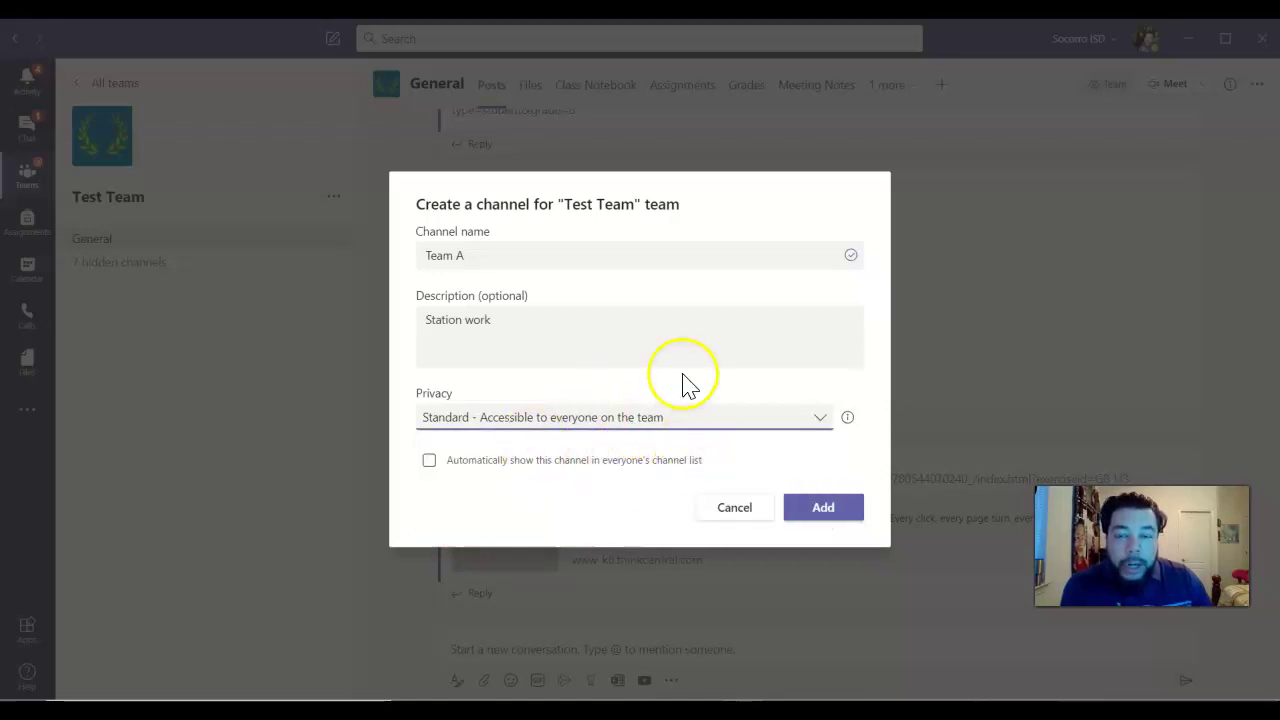
pyautogui.click(429, 462)
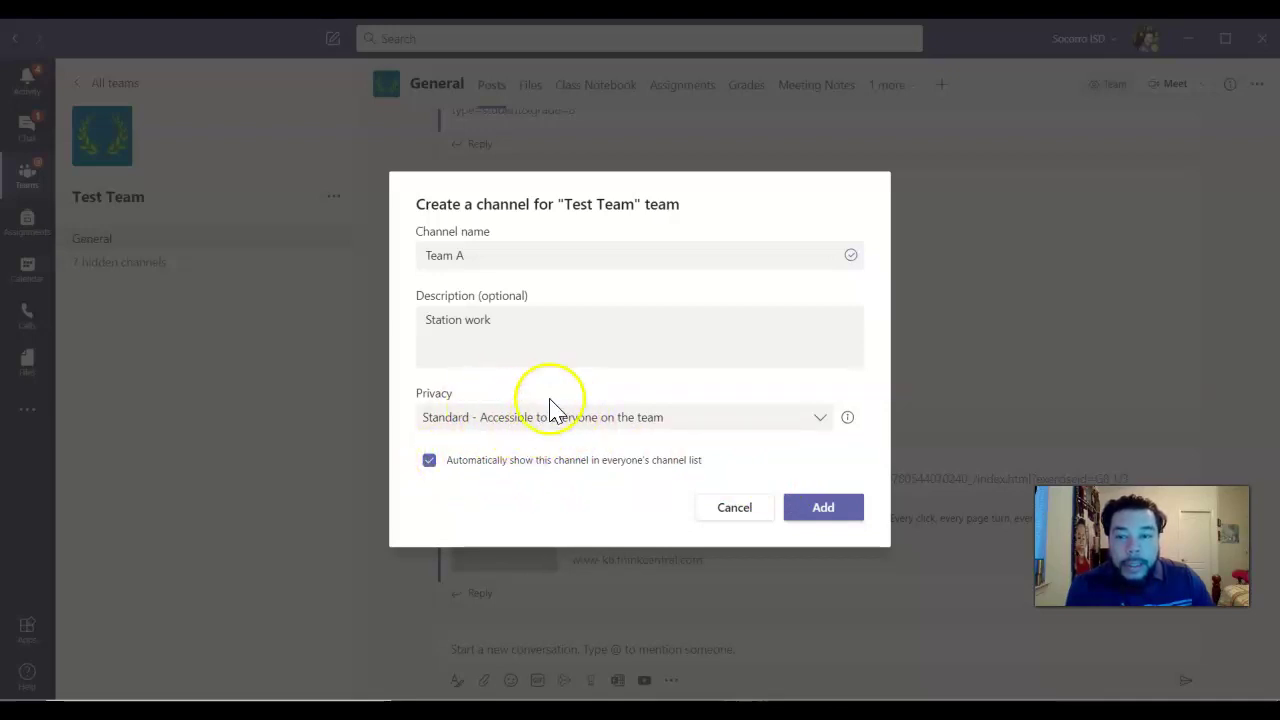
pyautogui.click(824, 510)
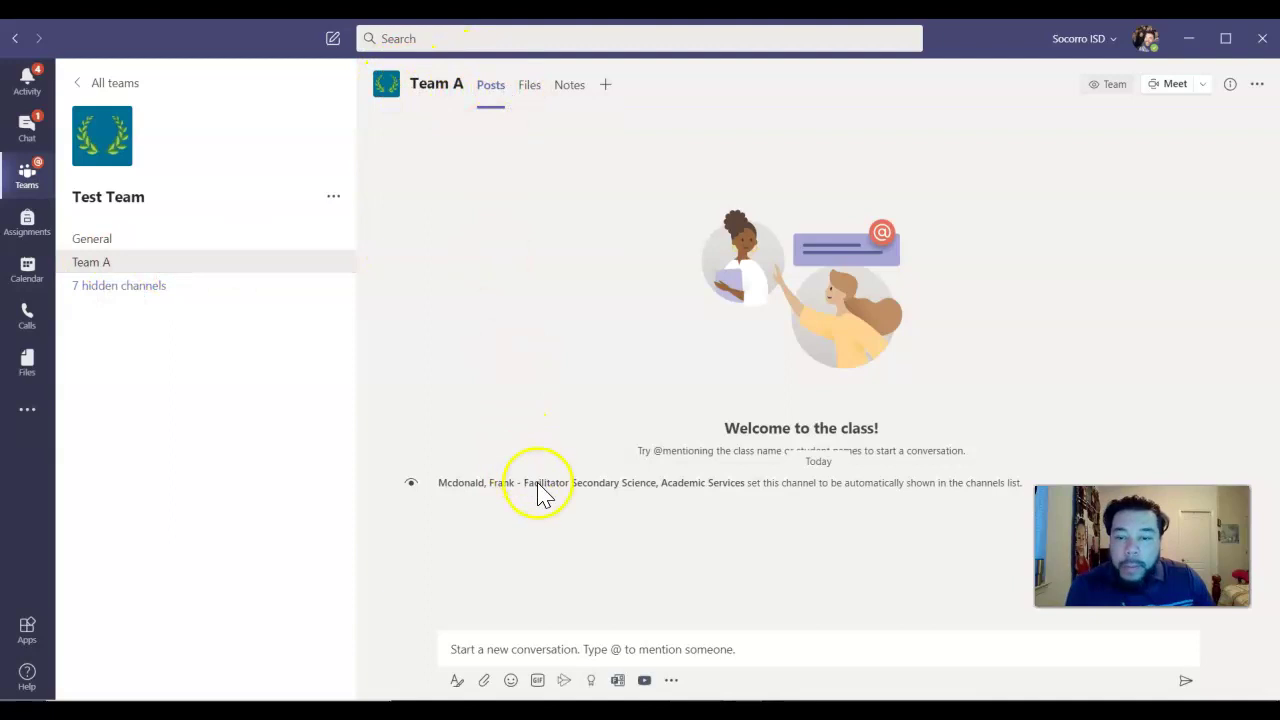
# View the Team A channel's files, and start and join a meeting in that channel, ready to invite participants by name.
pyautogui.click(595, 645)
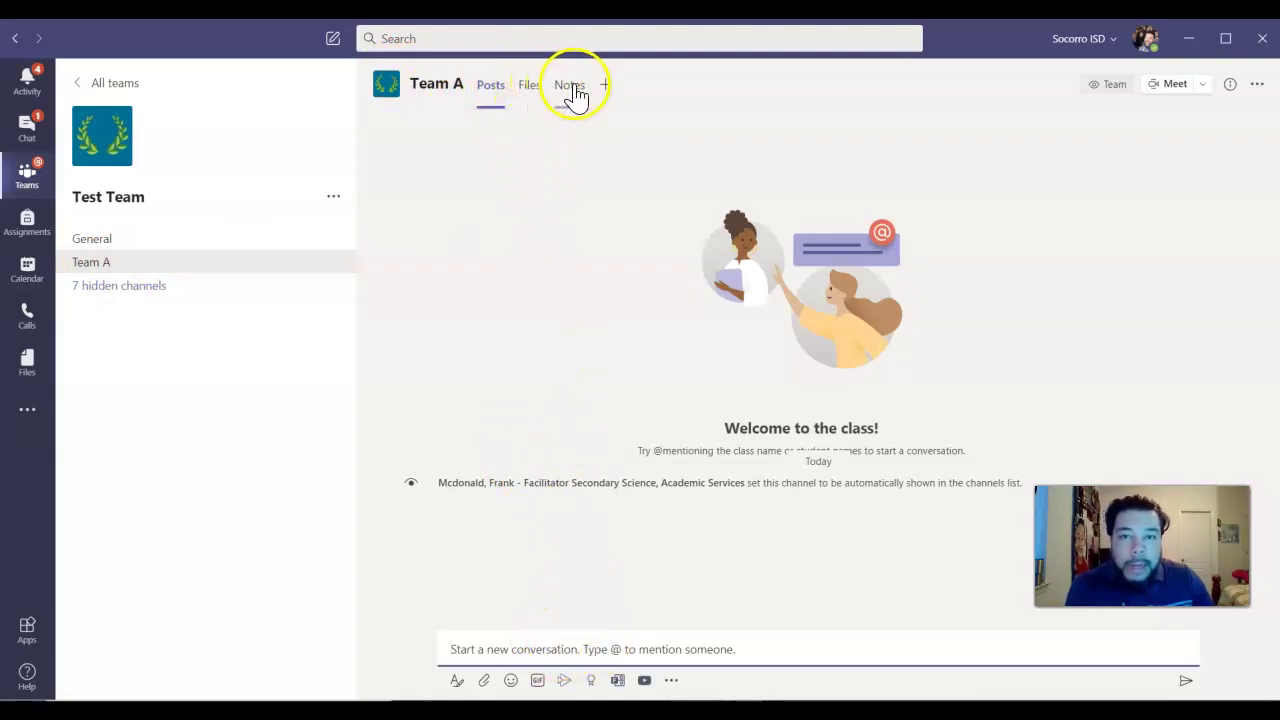
pyautogui.click(533, 87)
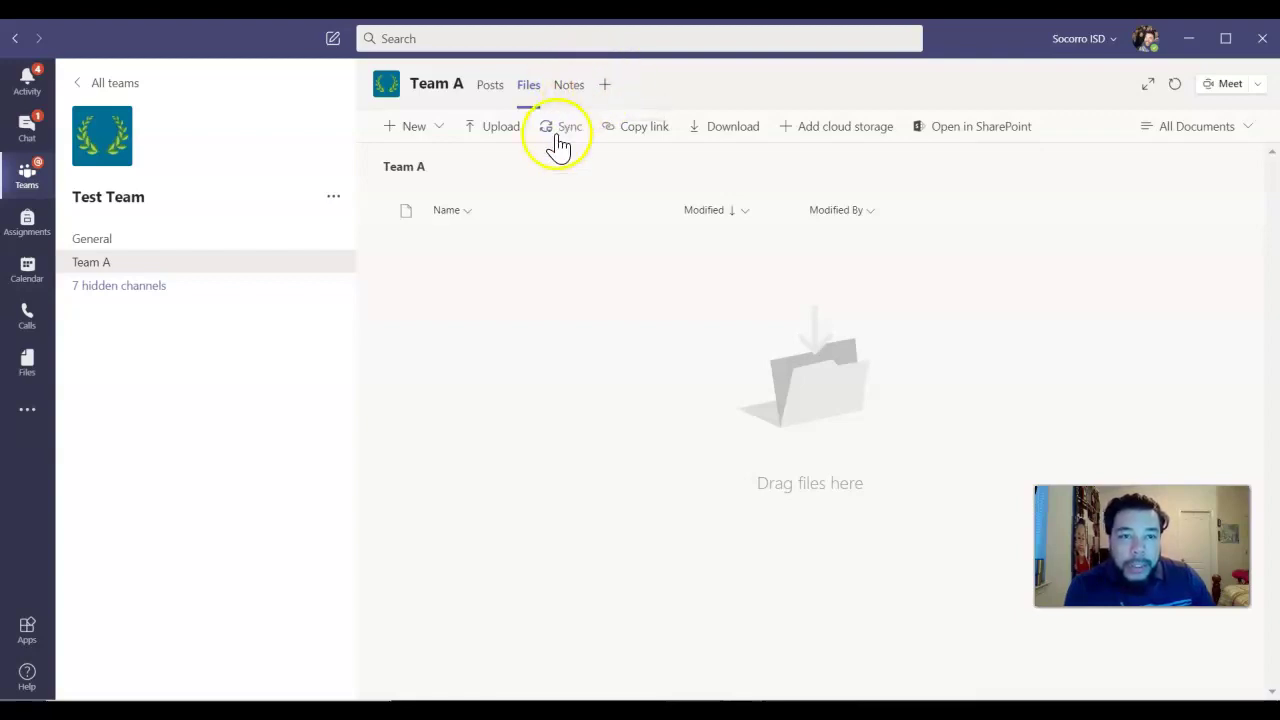
pyautogui.click(1224, 86)
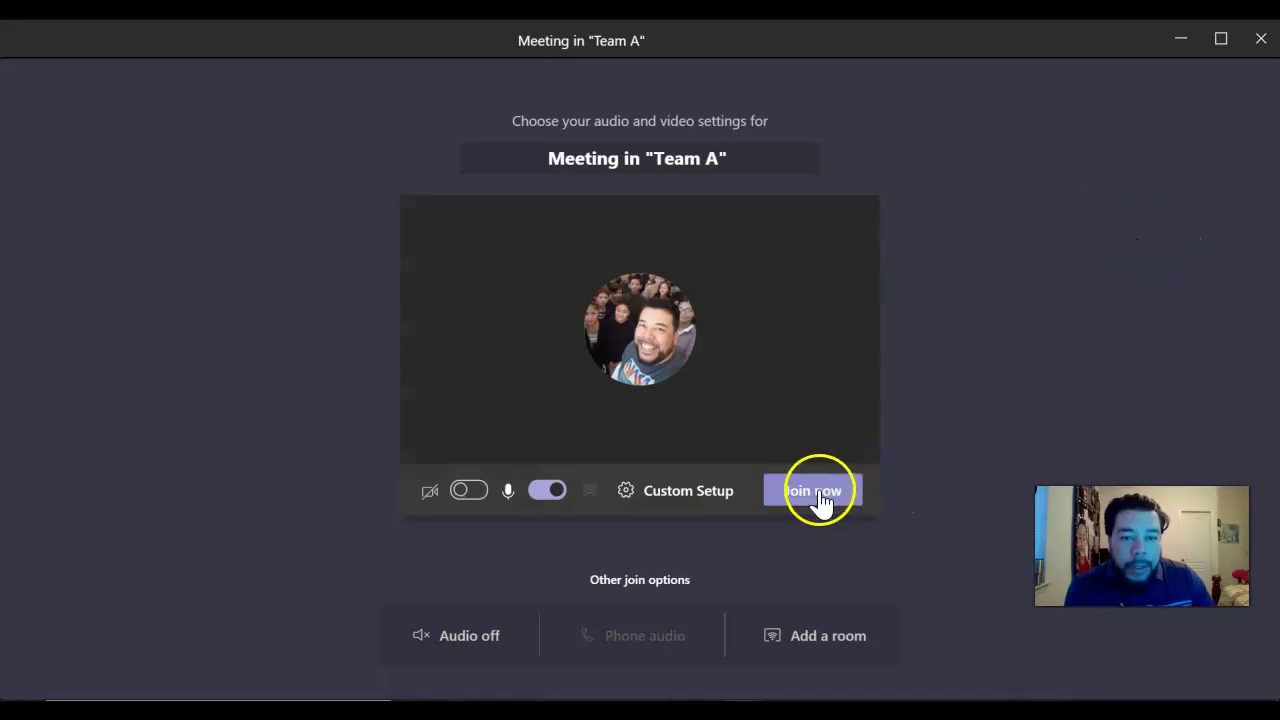
pyautogui.click(816, 492)
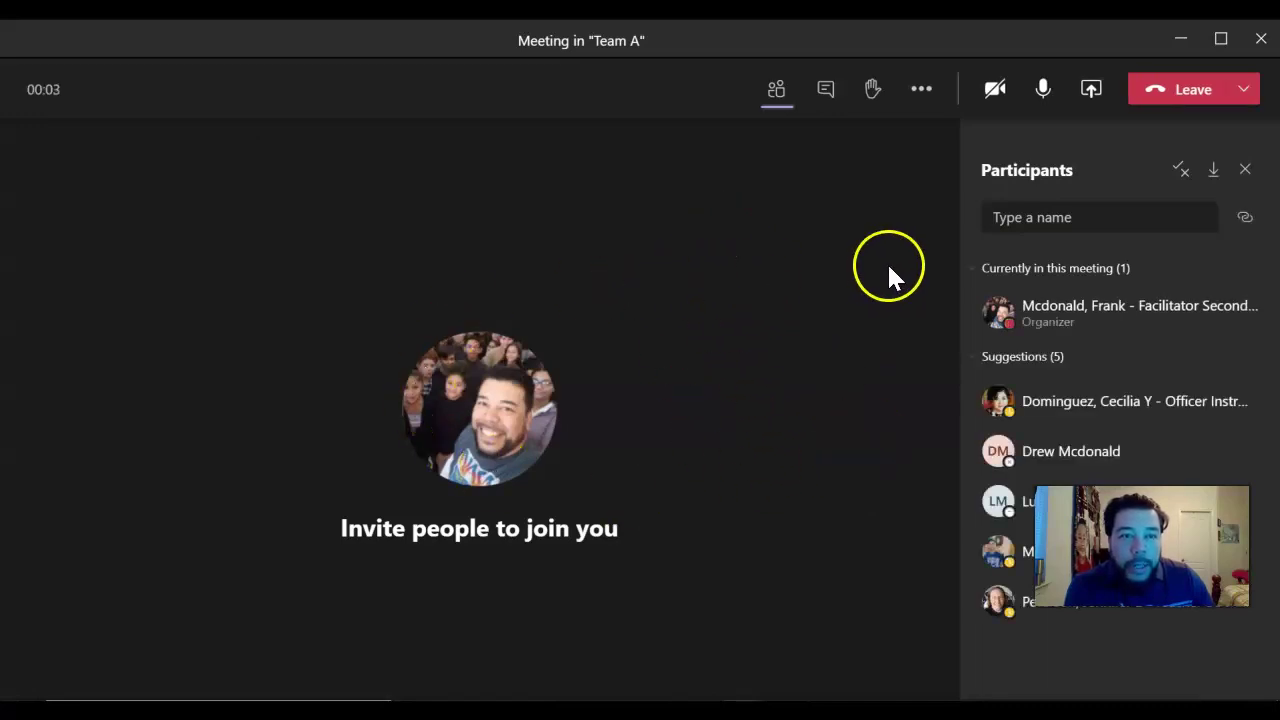
pyautogui.click(1036, 219)
pyautogui.click(1032, 212)
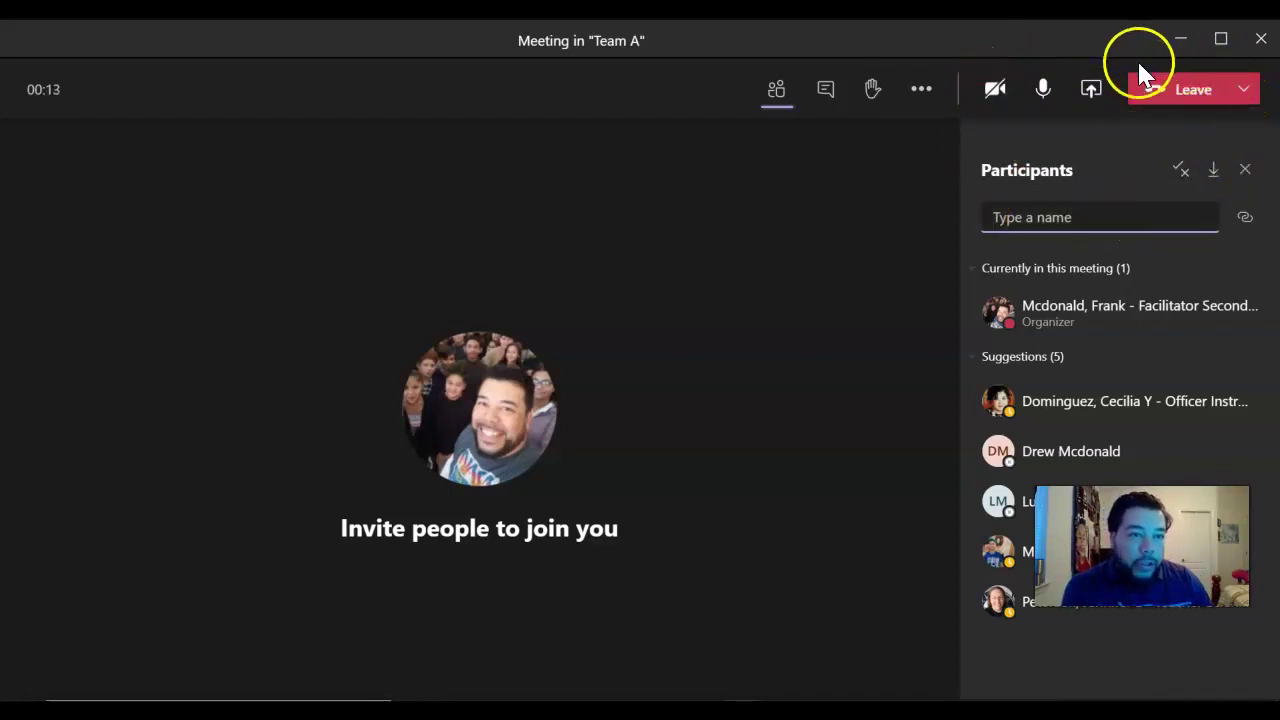
pyautogui.click(1245, 95)
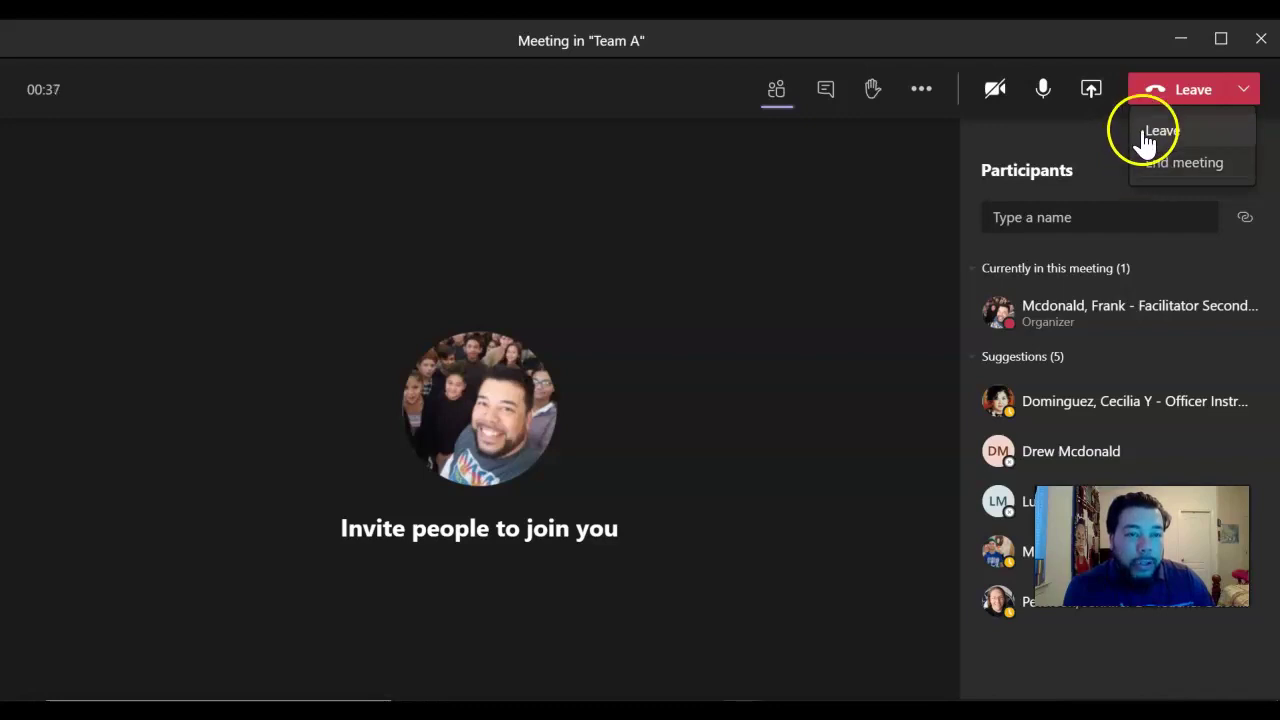
pyautogui.click(1185, 168)
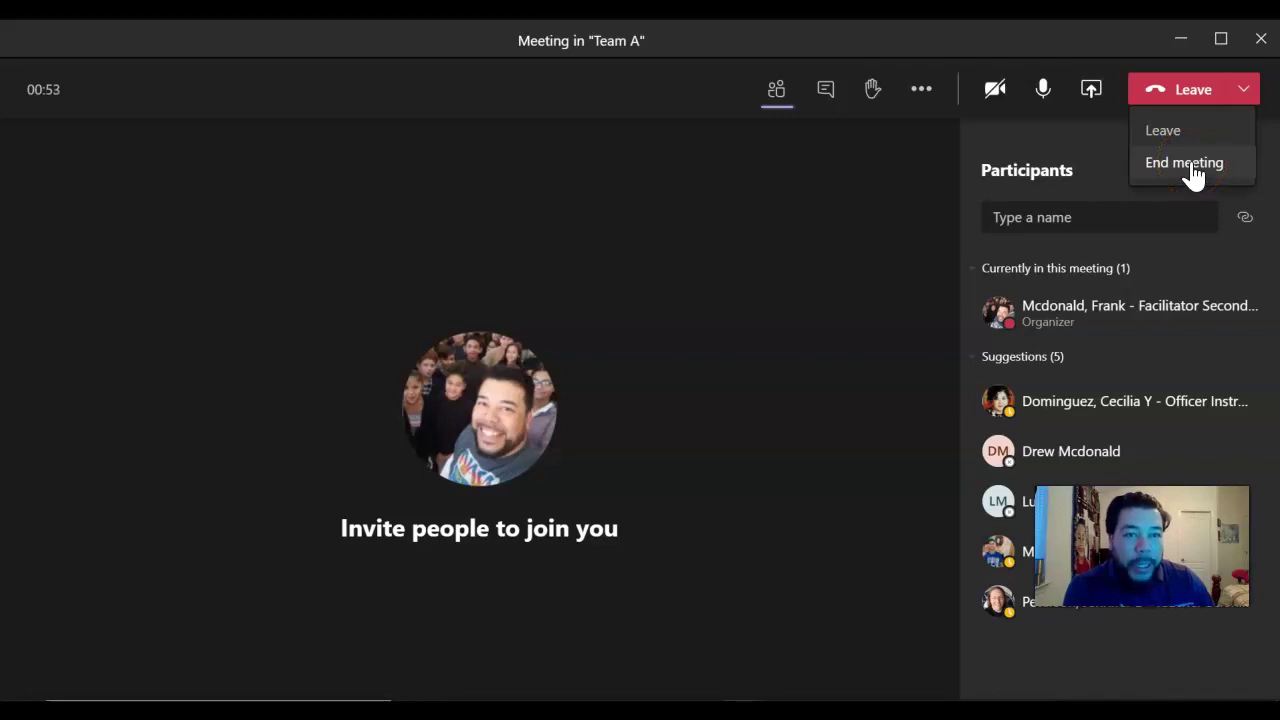
pyautogui.click(1190, 166)
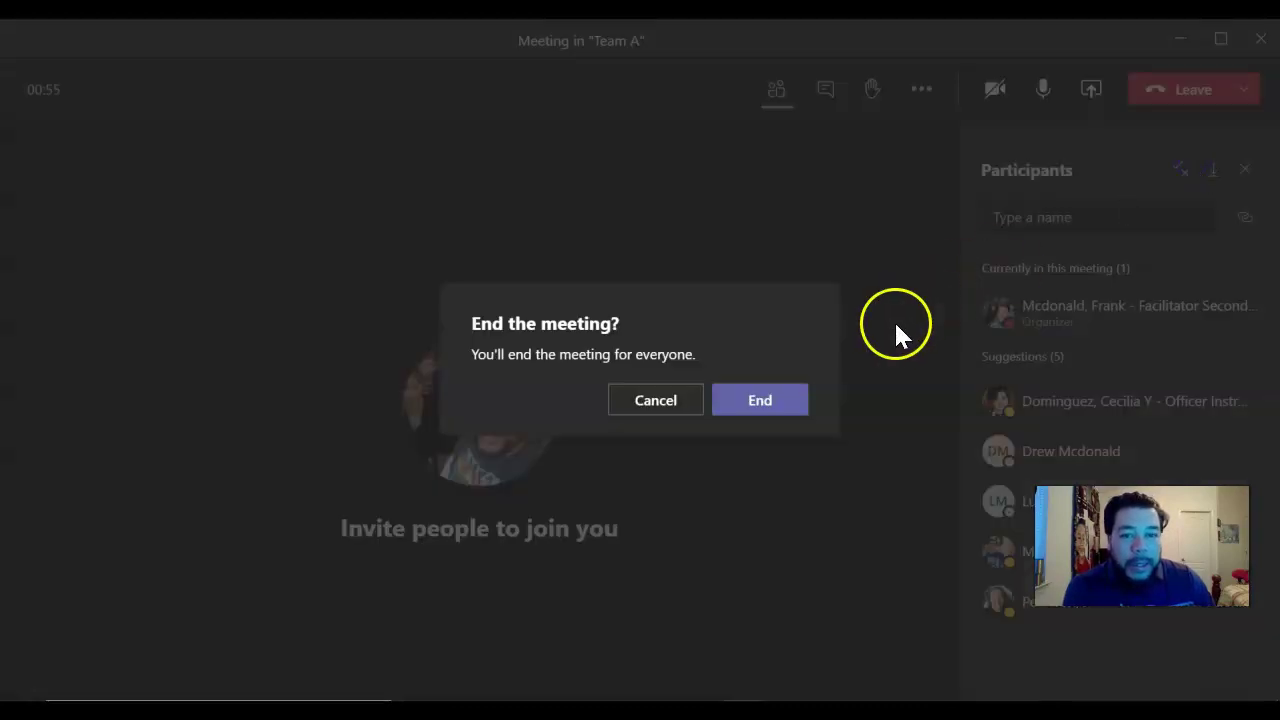
pyautogui.click(660, 402)
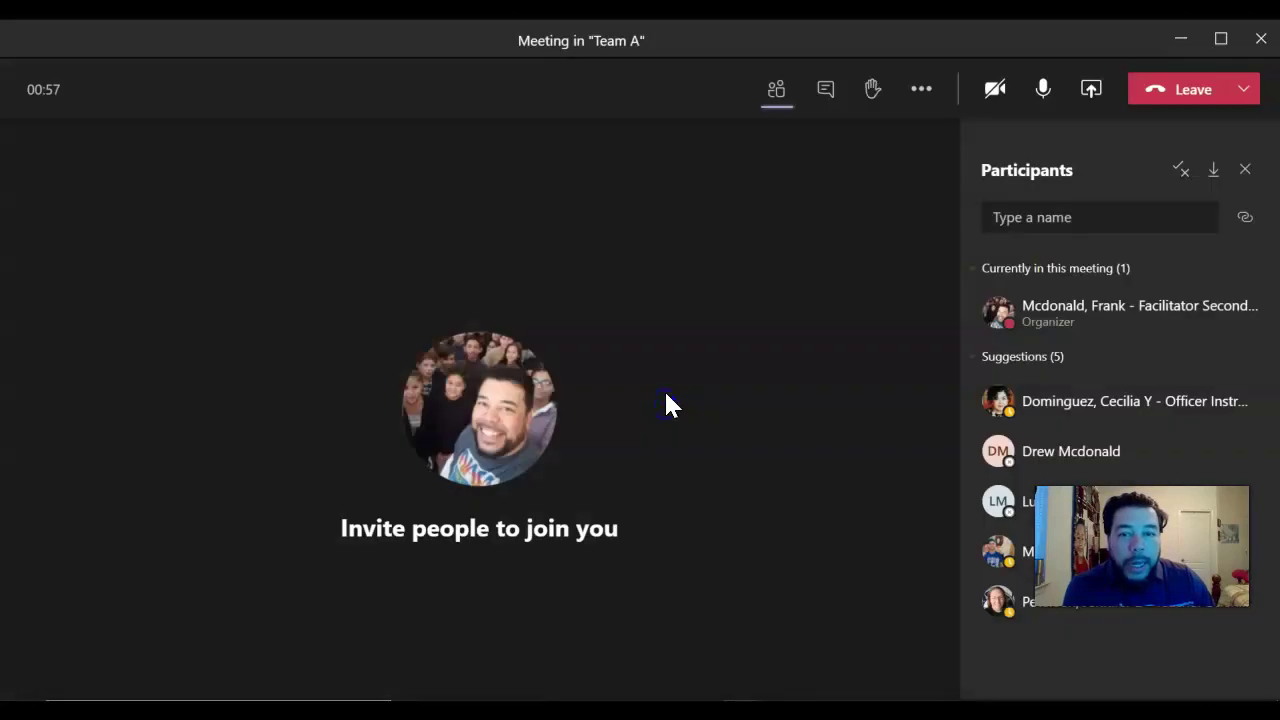
# Move the meeting window out of the way and show the ongoing meeting in the Team A channel's posts.
pyautogui.moveTo(701, 53); pyautogui.dragTo(703, 680)
pyautogui.click(593, 455)
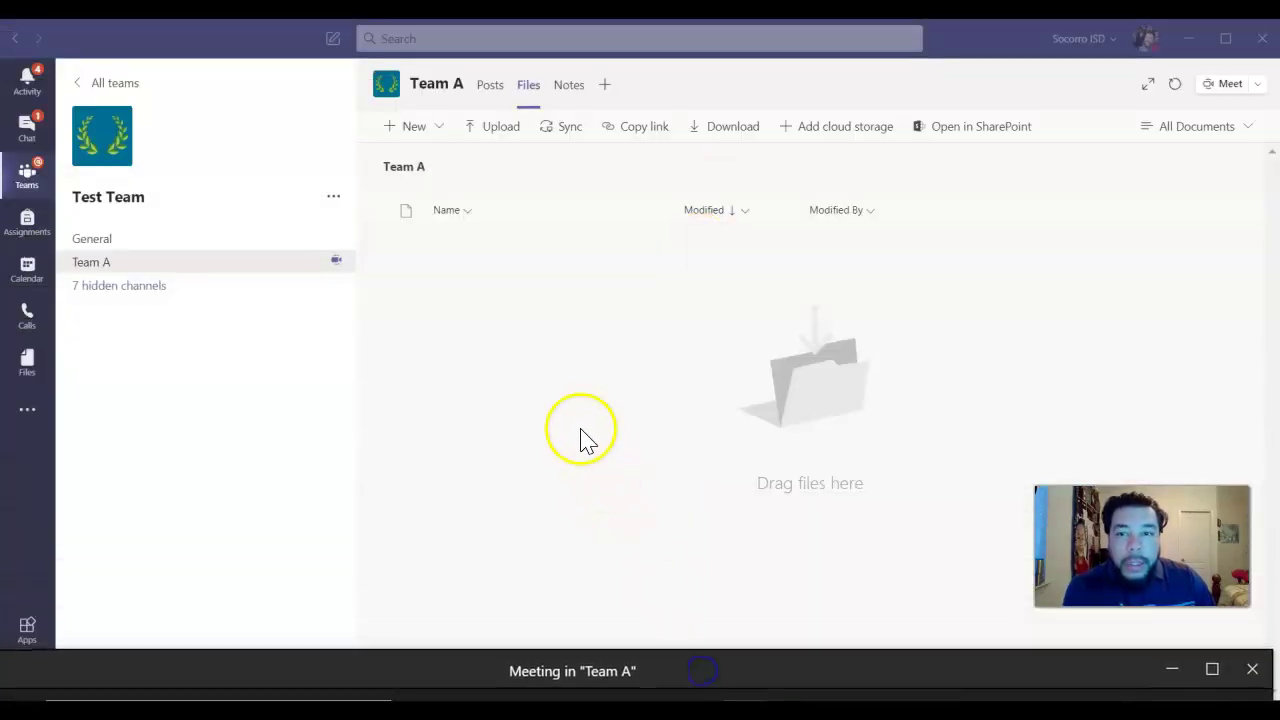
pyautogui.click(216, 263)
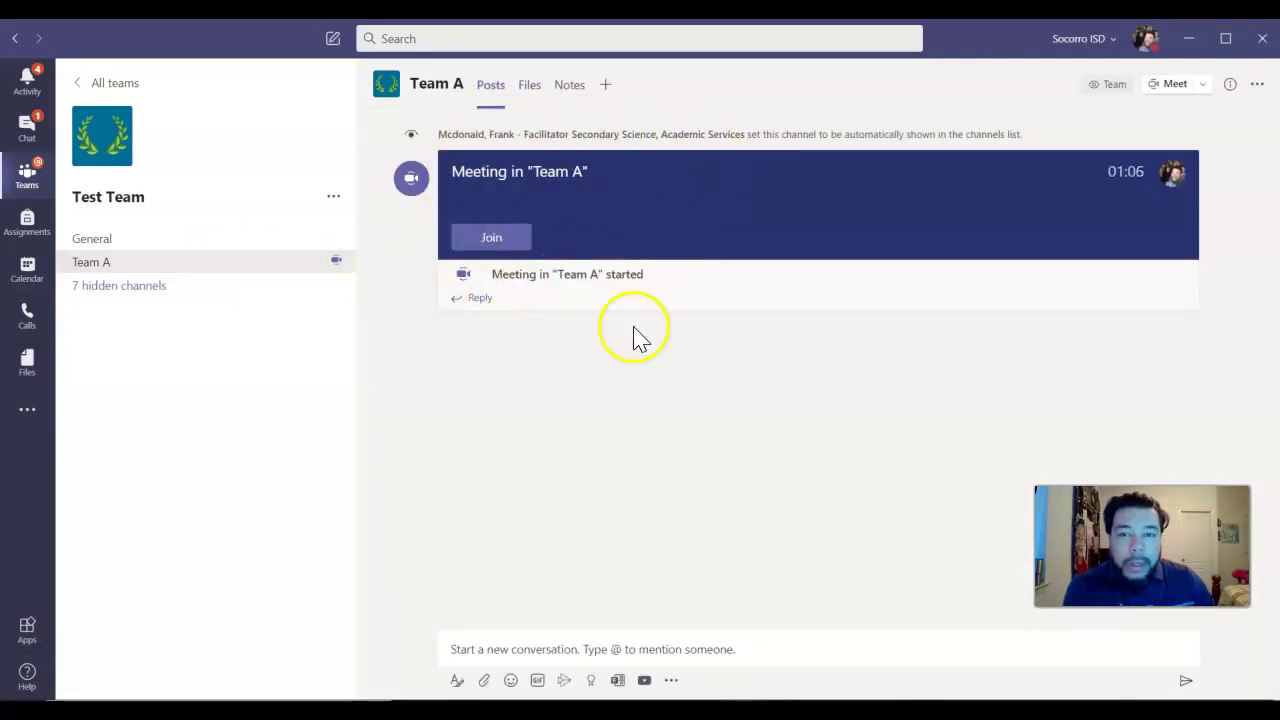
# Bring the Team A meeting window back into view and end the meeting for everyone.
pyautogui.click(497, 240)
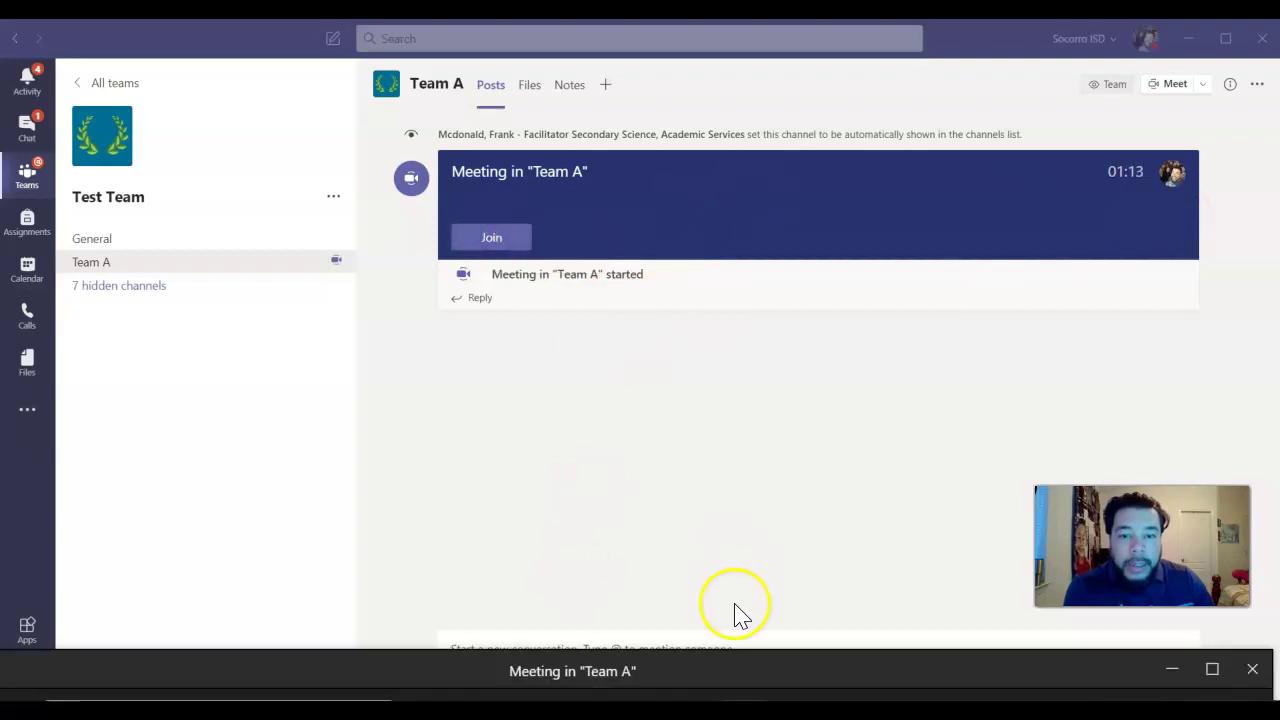
pyautogui.moveTo(720, 677); pyautogui.dragTo(740, 183)
pyautogui.click(1252, 231)
pyautogui.click(1193, 305)
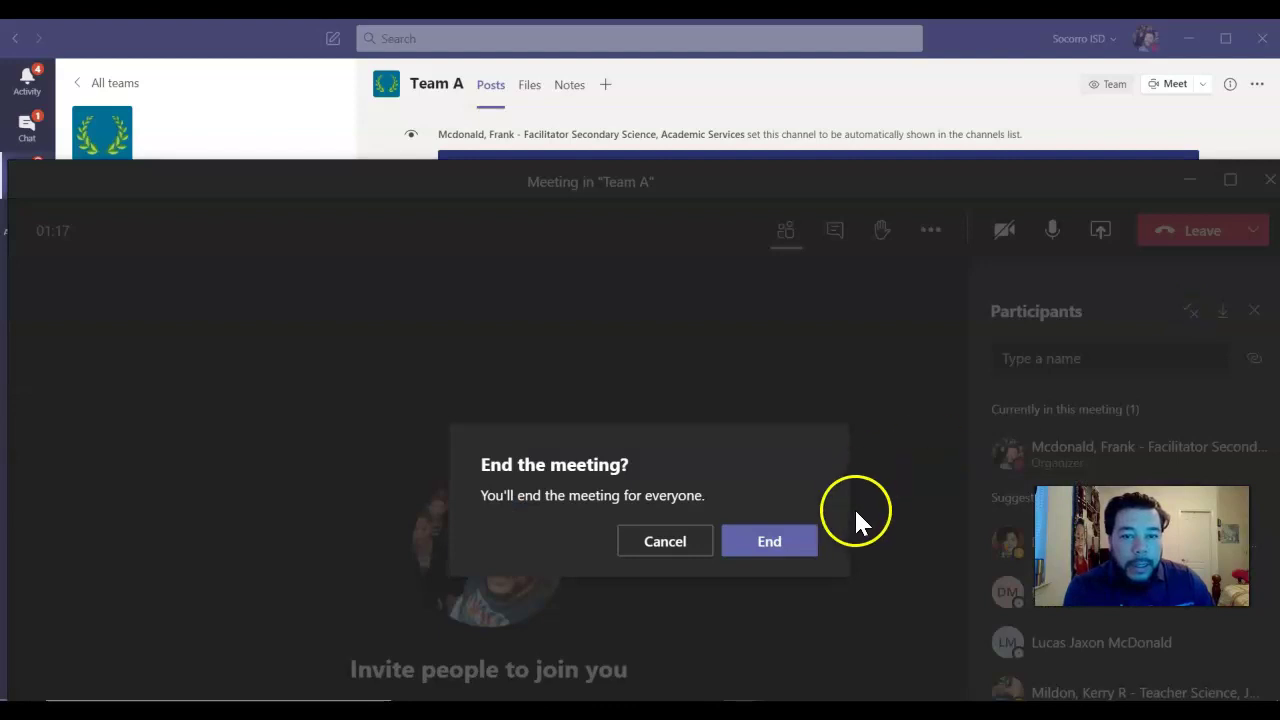
pyautogui.click(804, 543)
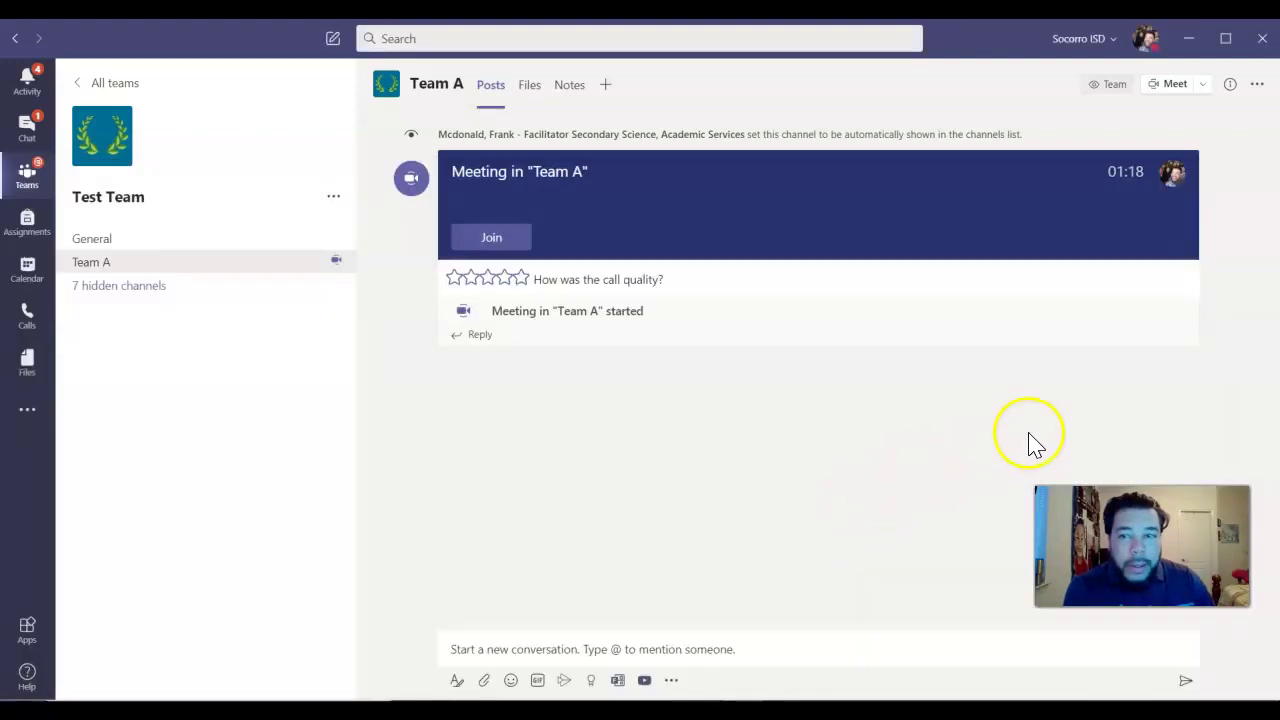
# Begin another new channel for Test Team and name it "Private Channel A".
pyautogui.click(332, 197)
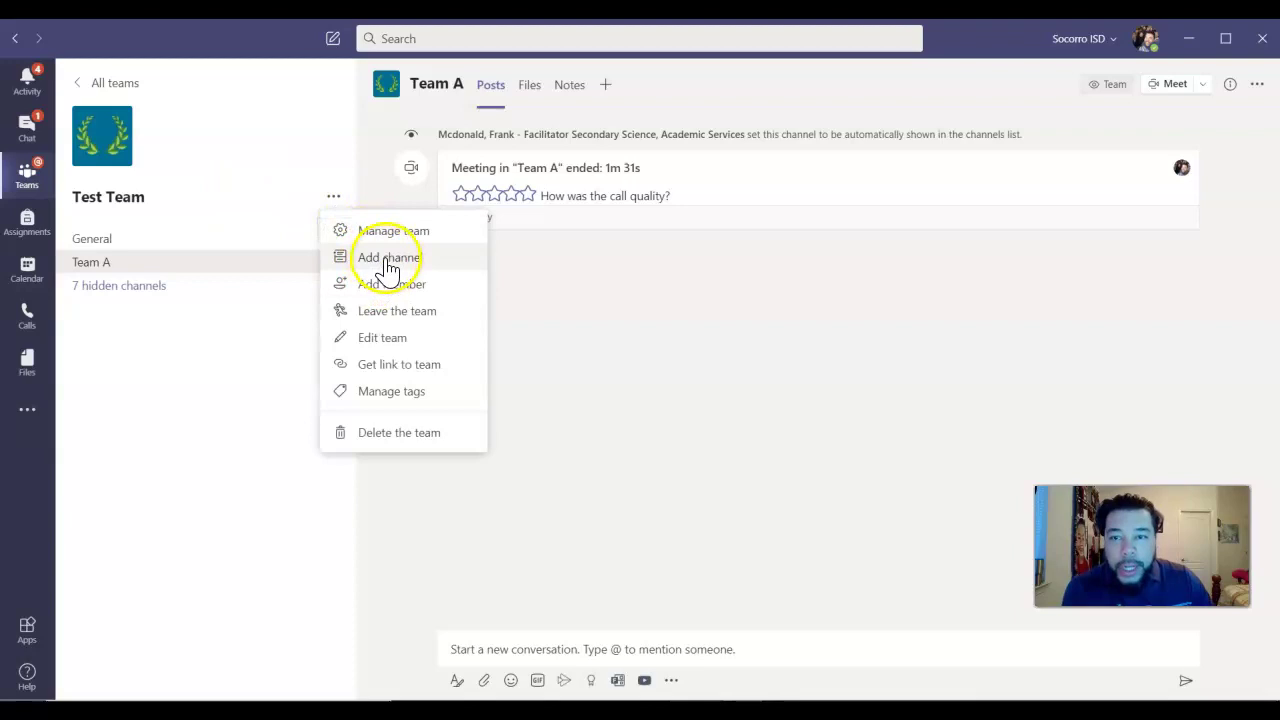
pyautogui.click(387, 262)
pyautogui.click(470, 256)
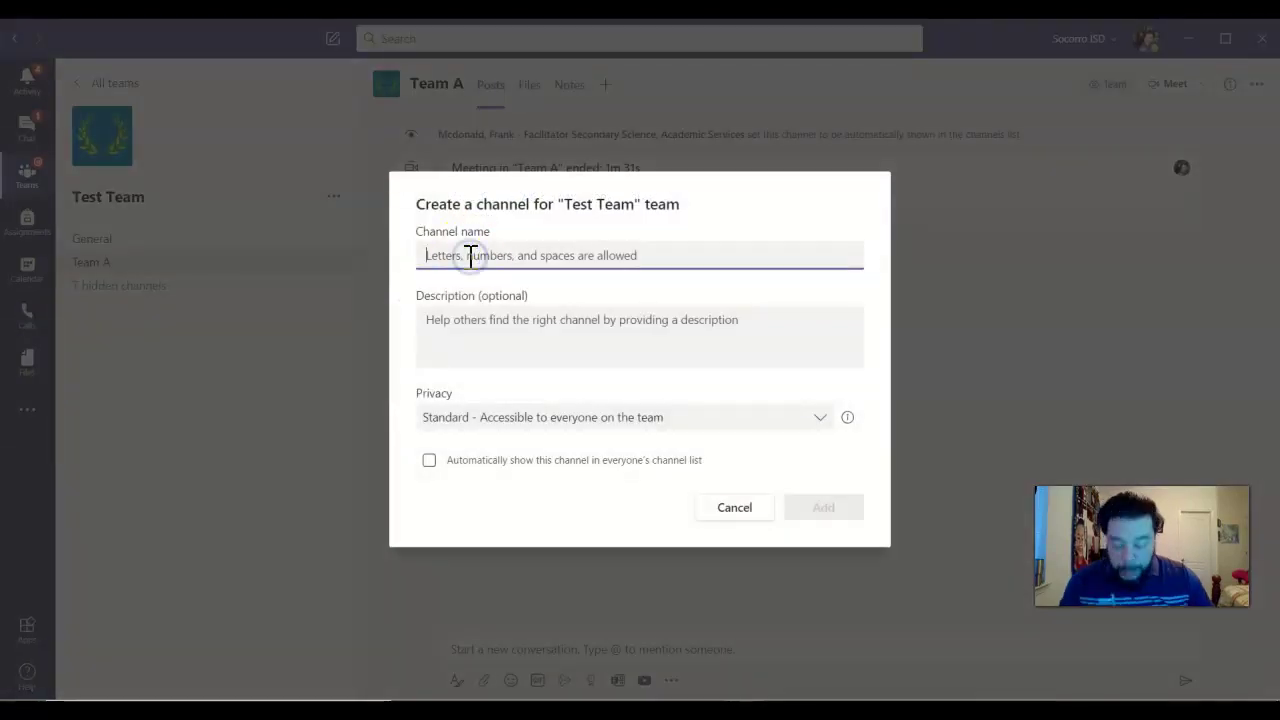
pyautogui.write('P')
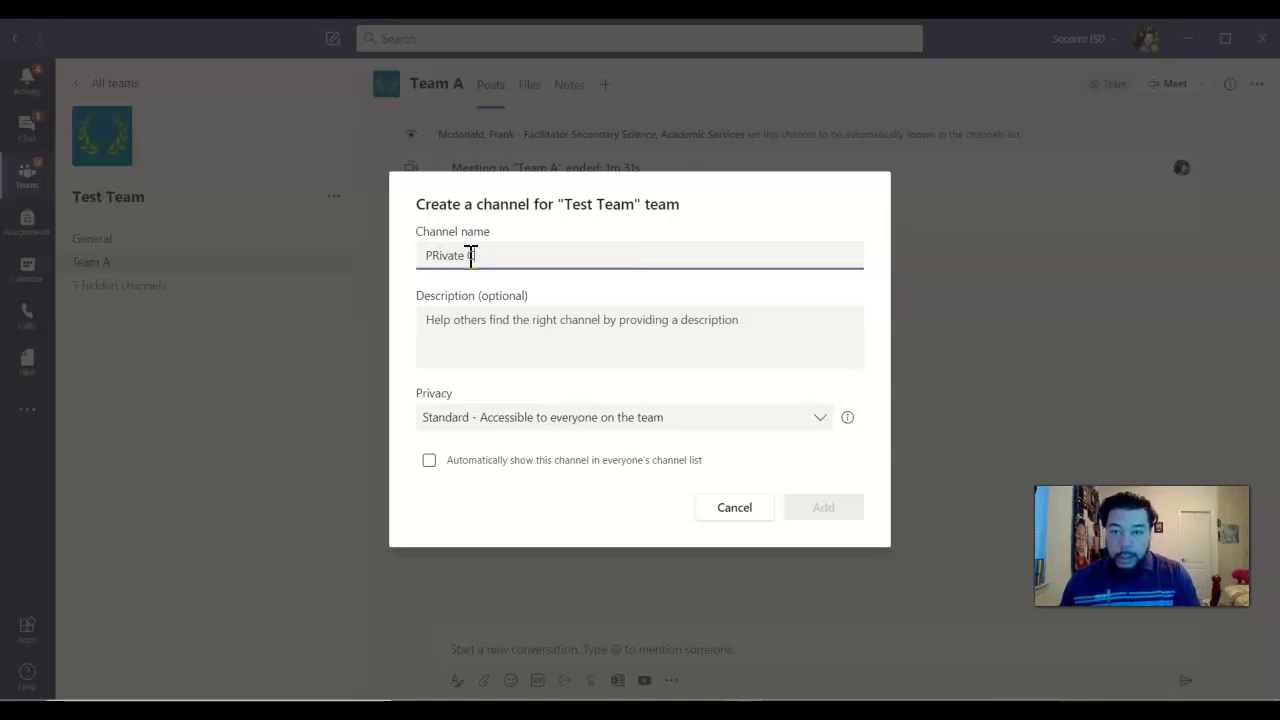
pyautogui.write('Rivate')
pyautogui.press('BackSpace')
pyautogui.press('BackSpace')
pyautogui.press('BackSpace')
pyautogui.press('BackSpace')
pyautogui.press('BackSpace')
pyautogui.press('BackSpace')
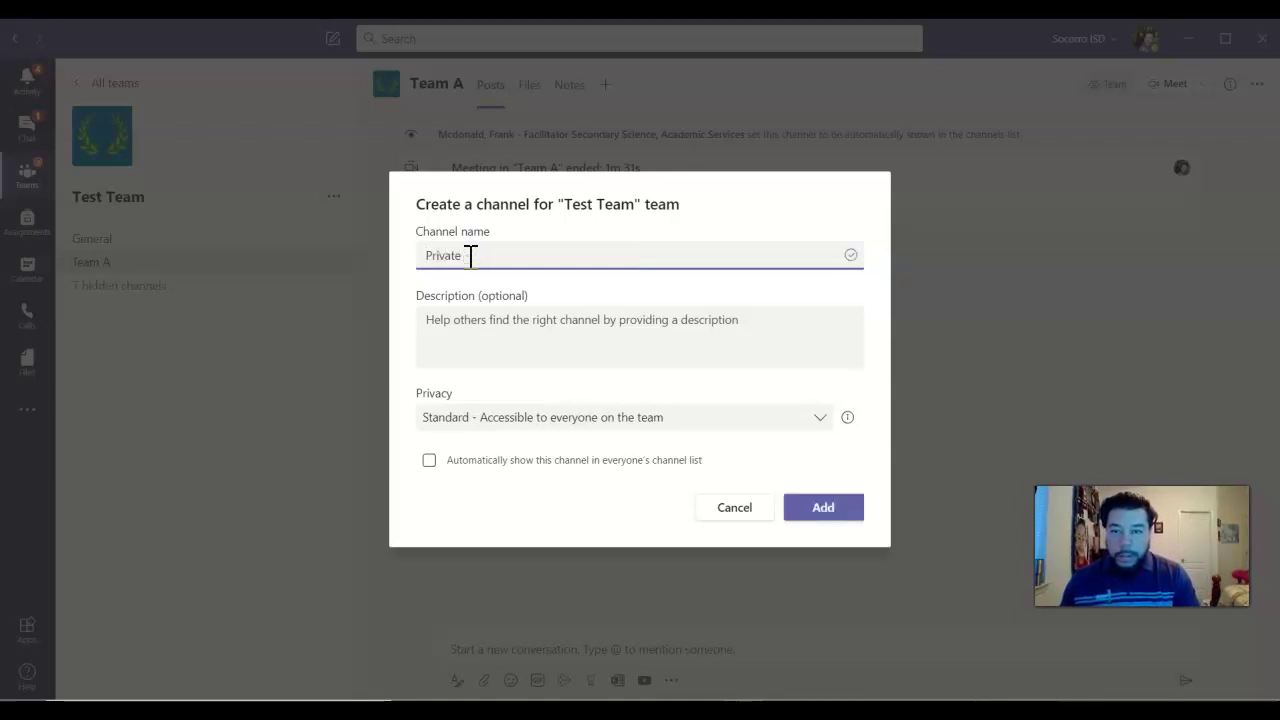
pyautogui.write('rivate Channel A')
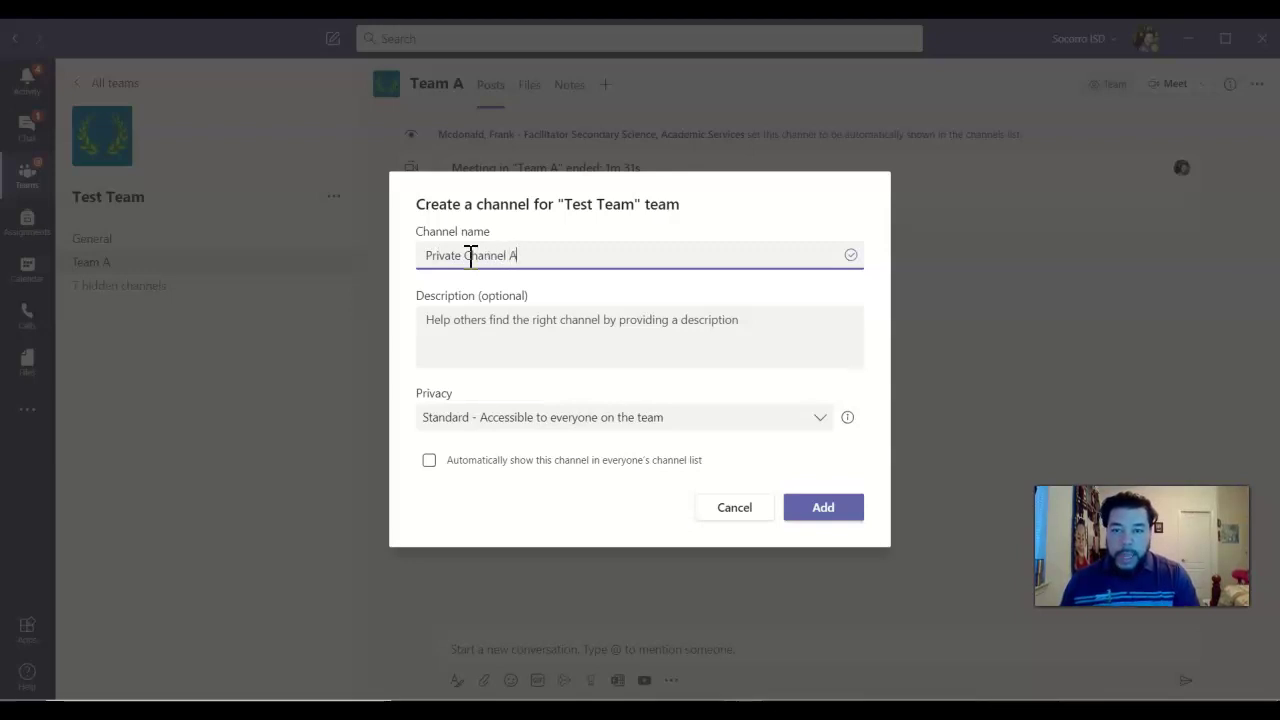
# Set the new channel's privacy to Private, accessible only to a specific group of people, and proceed to adding members.
pyautogui.click(820, 417)
pyautogui.click(514, 505)
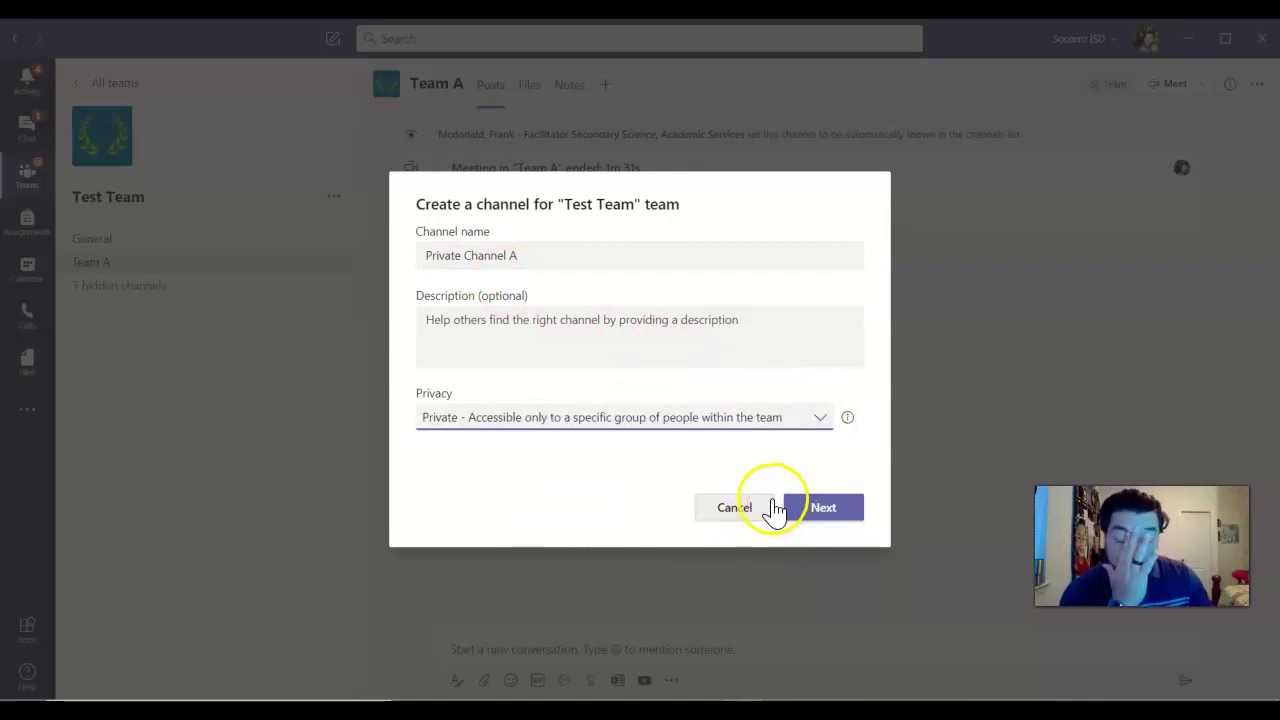
pyautogui.click(825, 510)
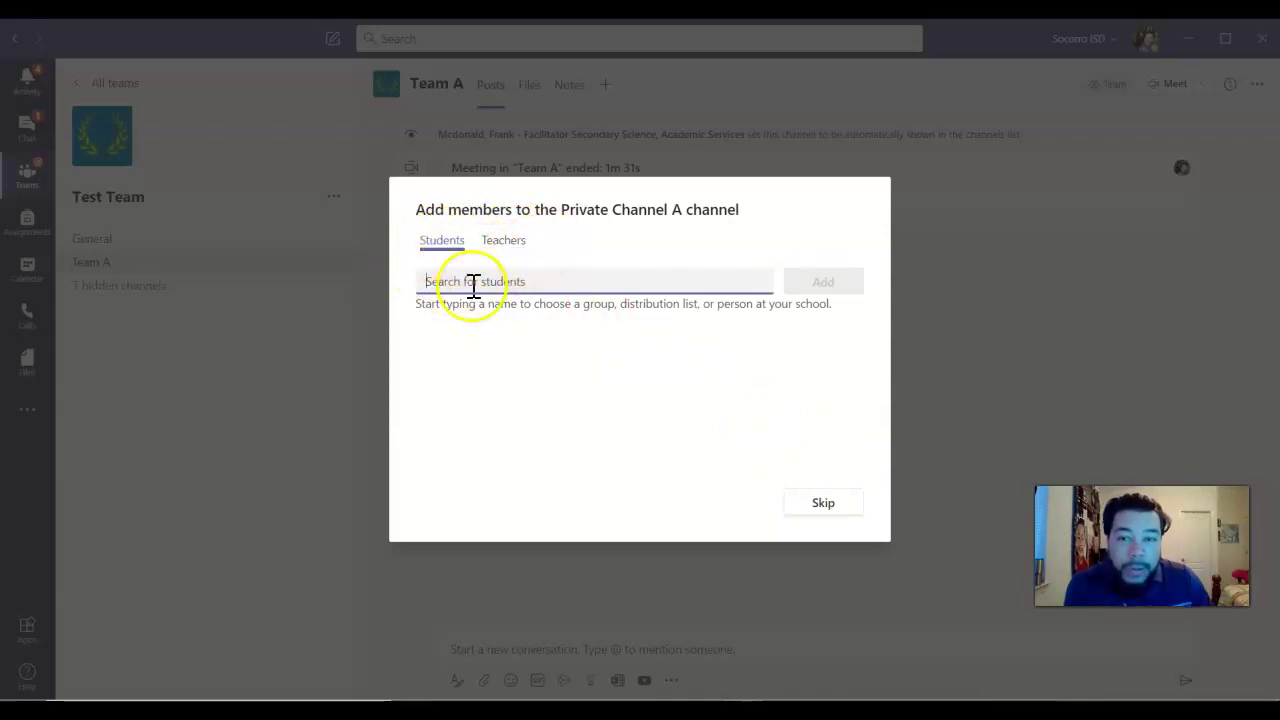
# Find two students by name and add them both as members of Private Channel A.
pyautogui.write('rew')
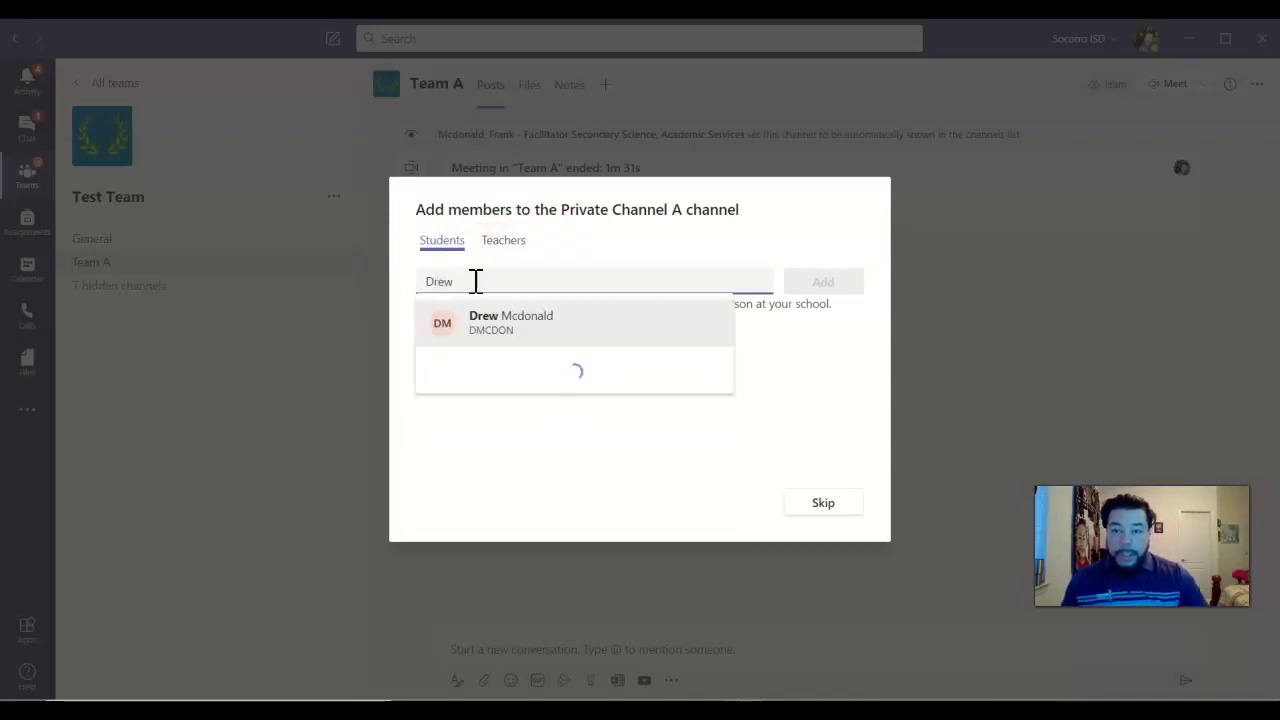
pyautogui.click(510, 322)
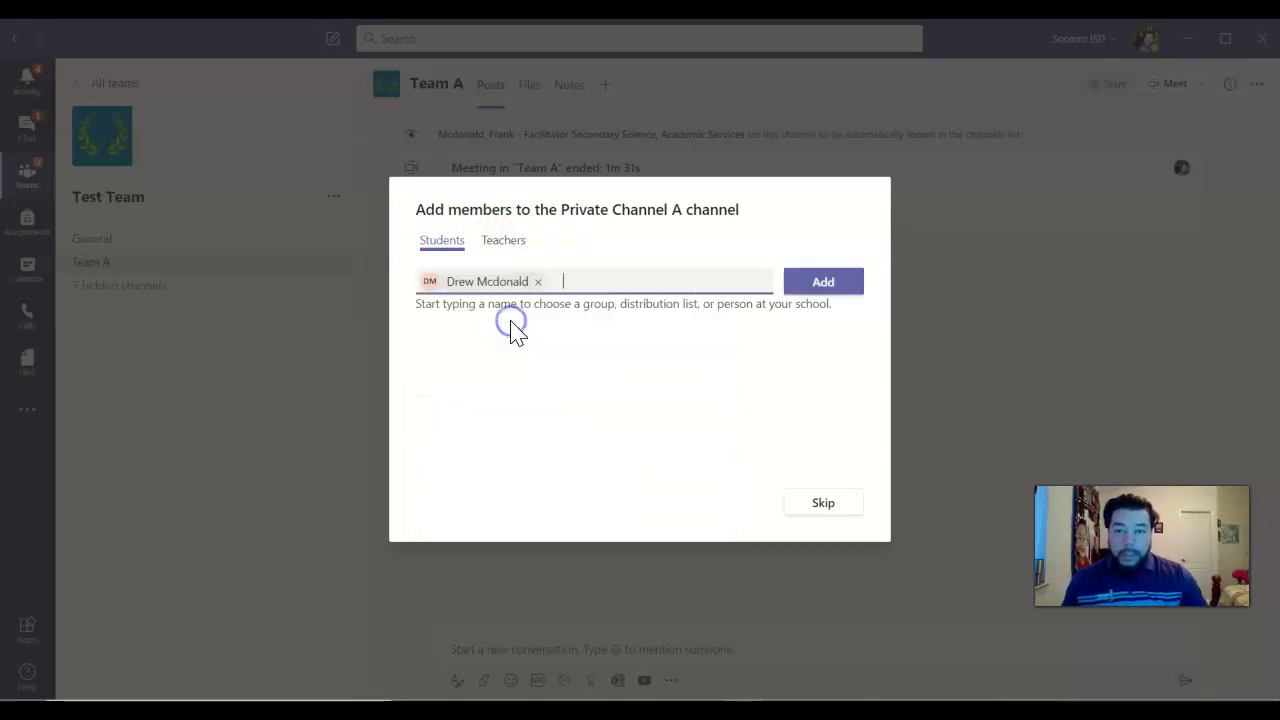
pyautogui.write('Lucas')
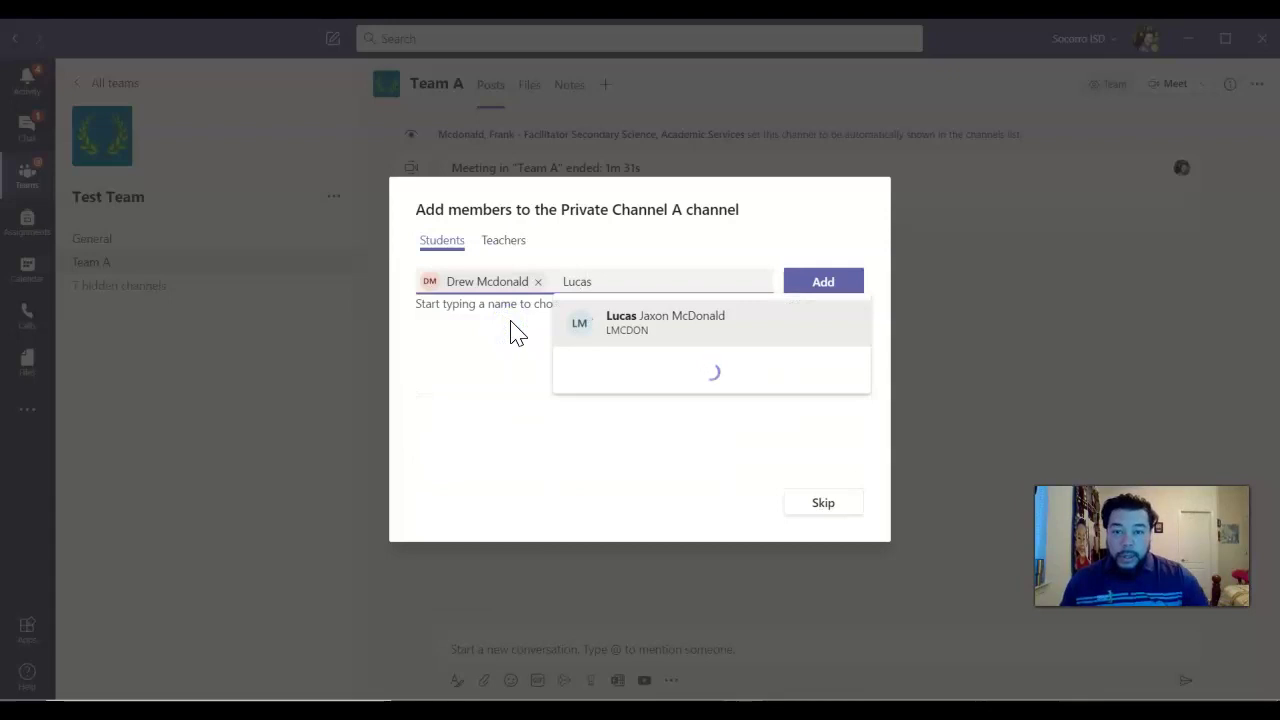
pyautogui.click(683, 325)
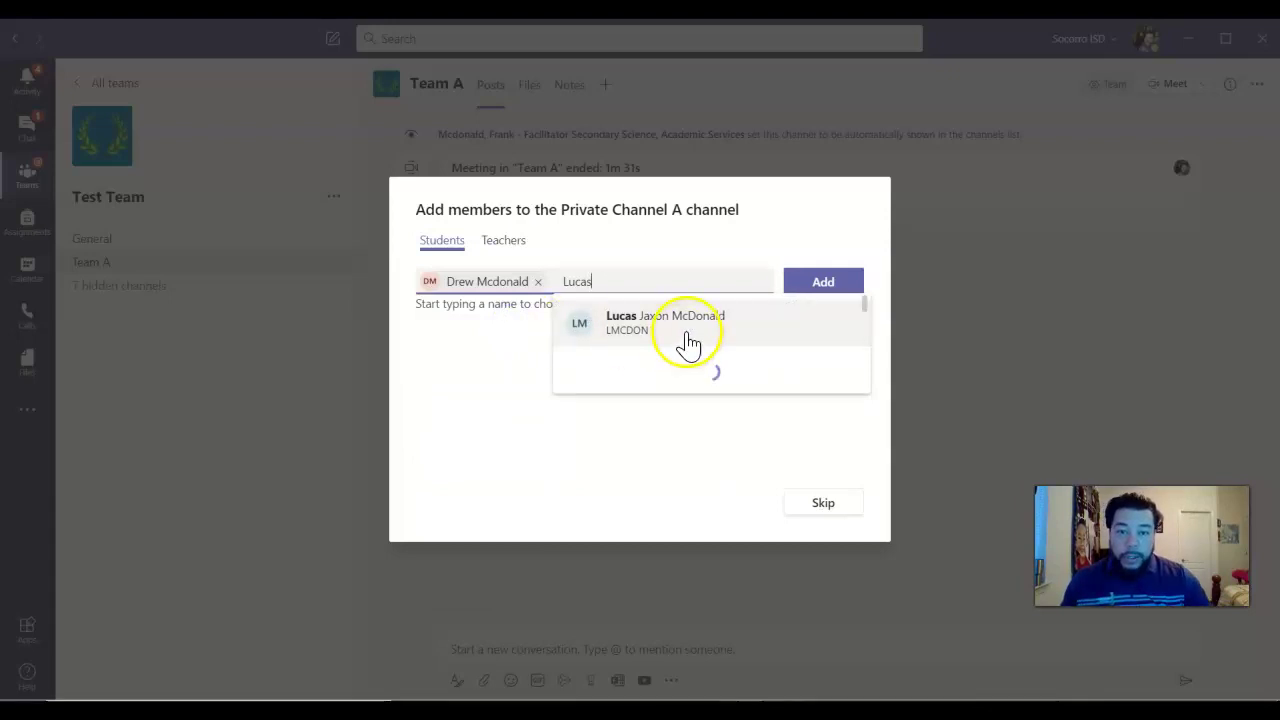
pyautogui.click(823, 285)
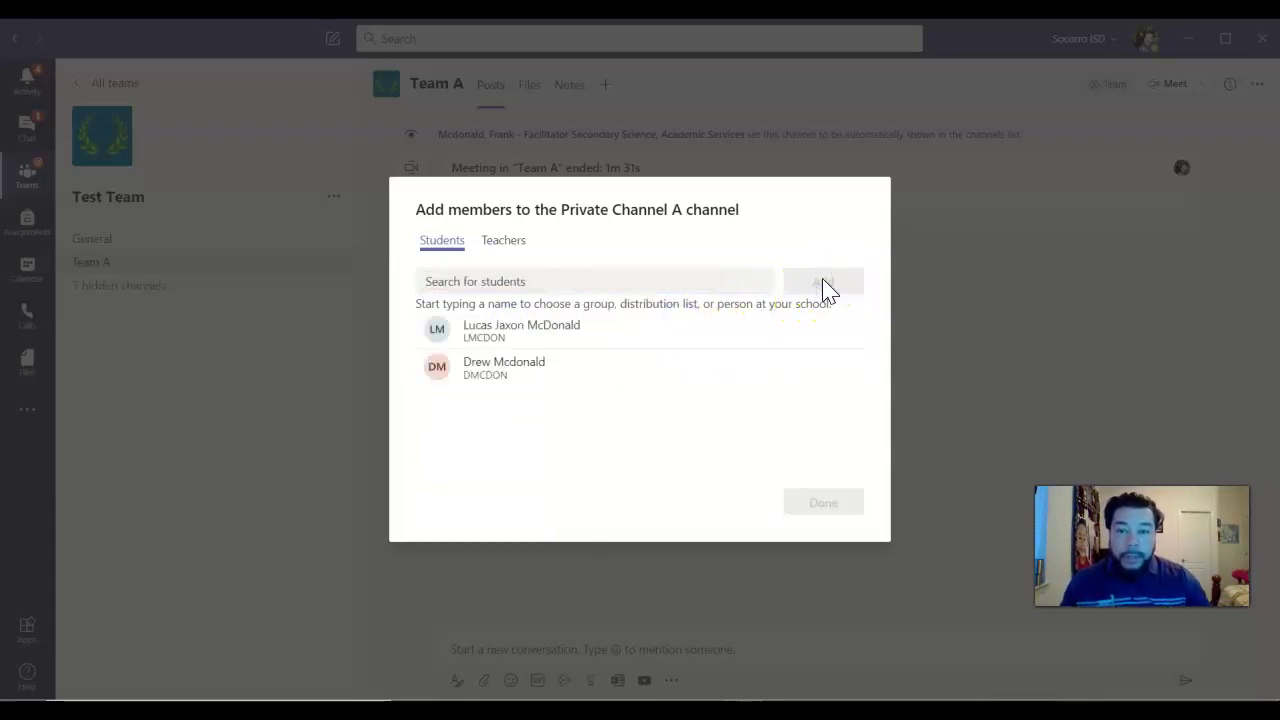
# Compare the options for adding teachers and students to Private Channel A.
pyautogui.click(505, 243)
pyautogui.click(529, 284)
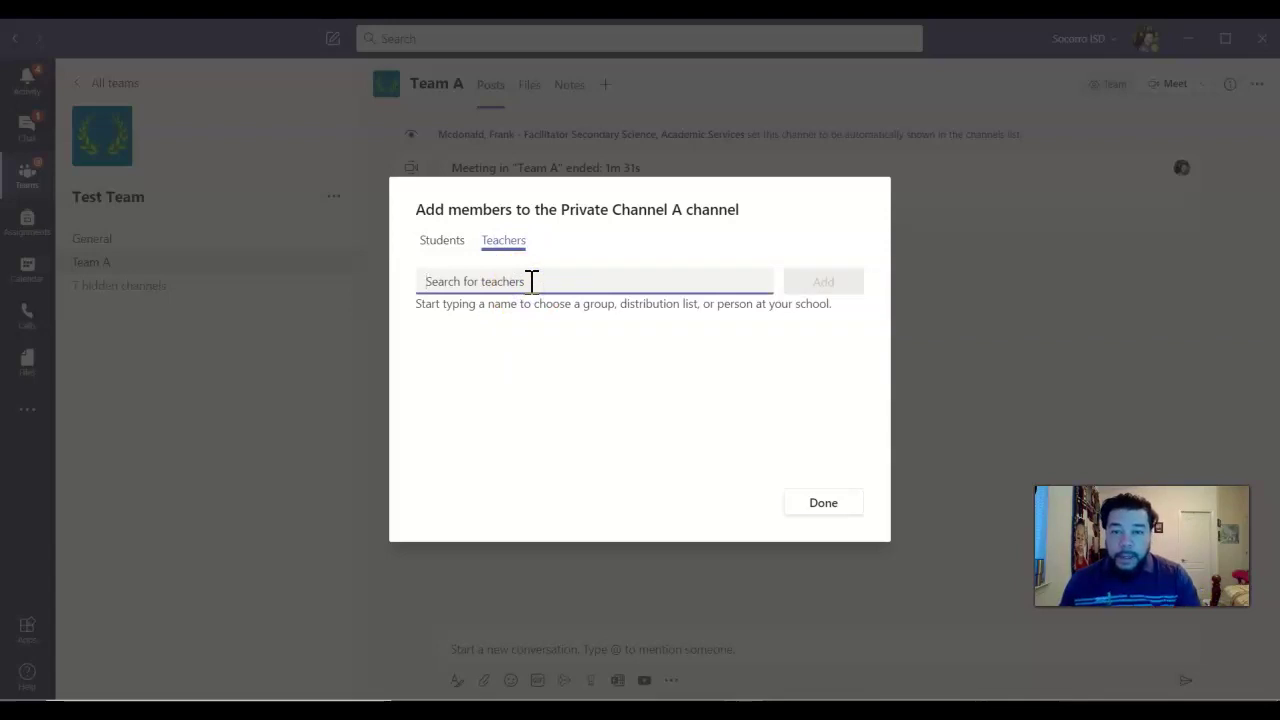
pyautogui.click(444, 242)
pyautogui.click(505, 245)
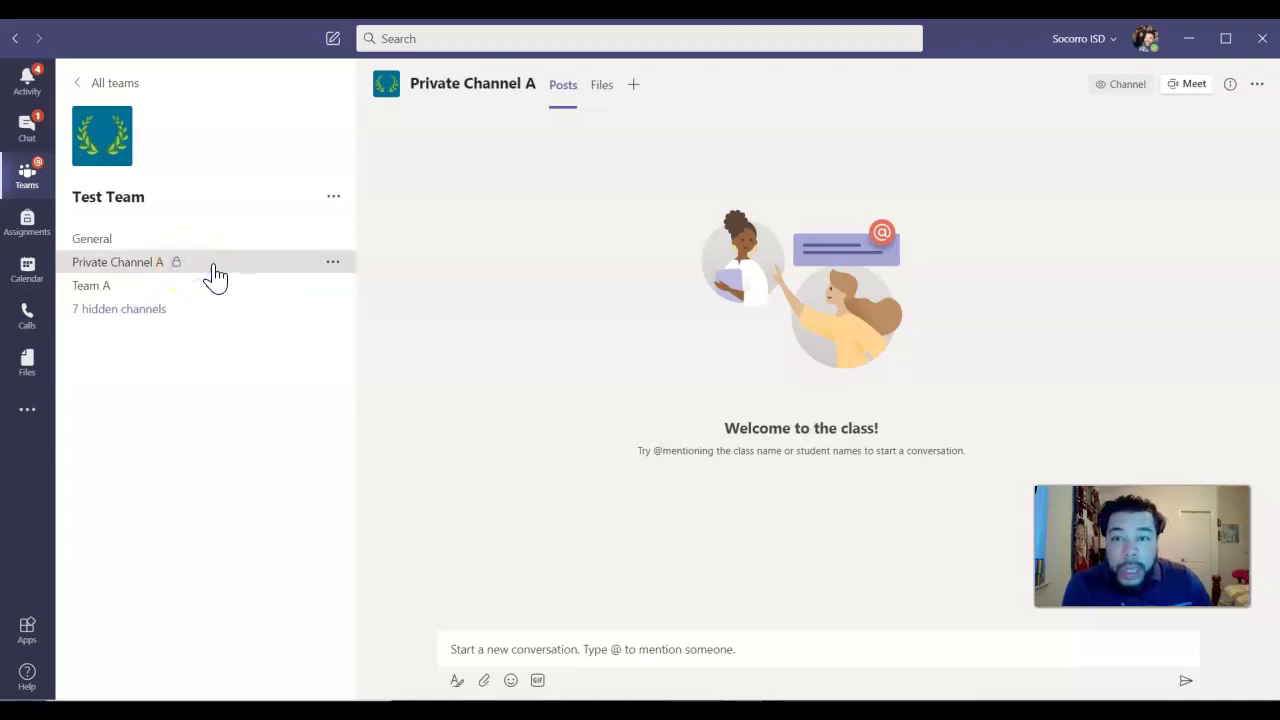
# Start a meeting in Private Channel A and move its window aside to reveal the channel's posts.
pyautogui.click(1188, 88)
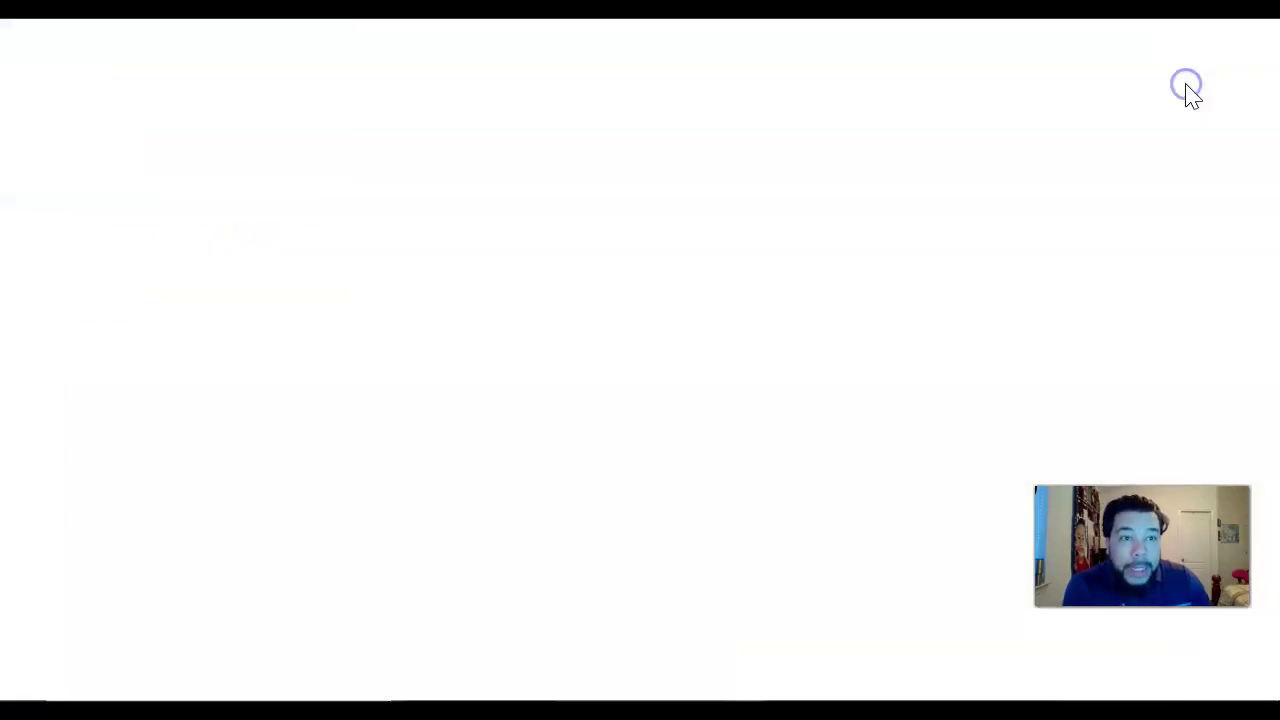
pyautogui.click(811, 492)
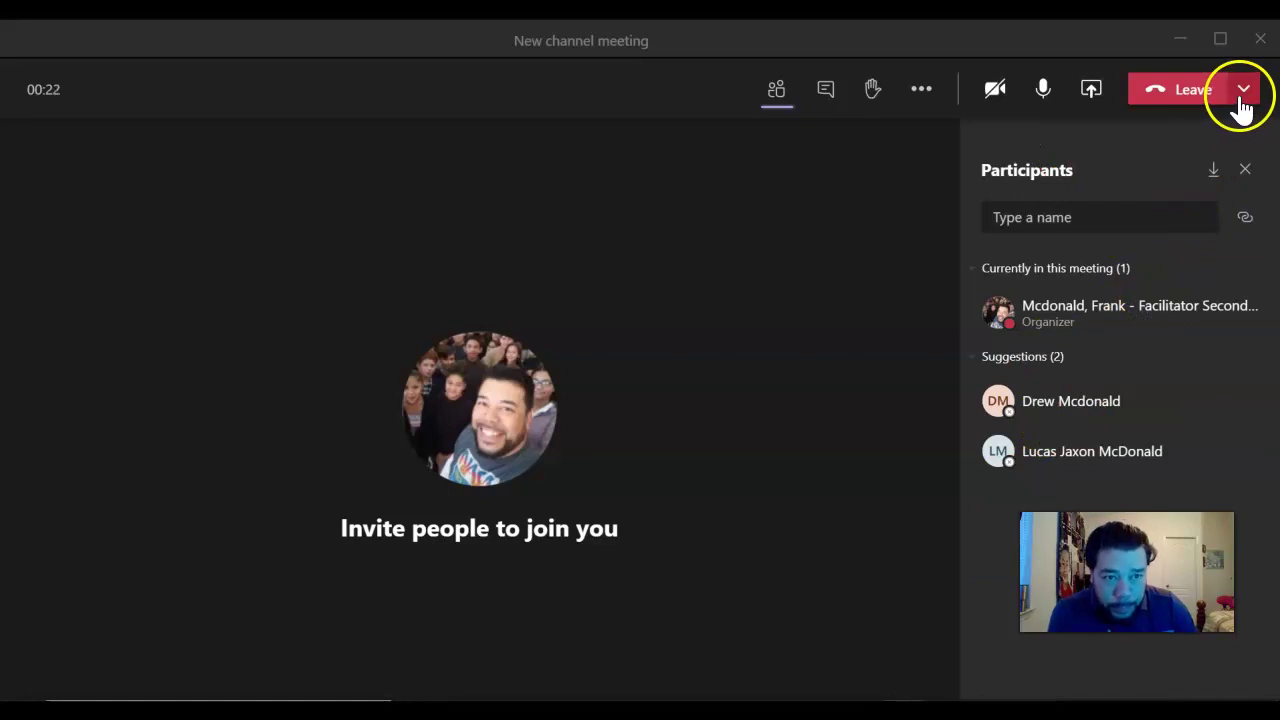
pyautogui.moveTo(975, 40); pyautogui.dragTo(975, 592)
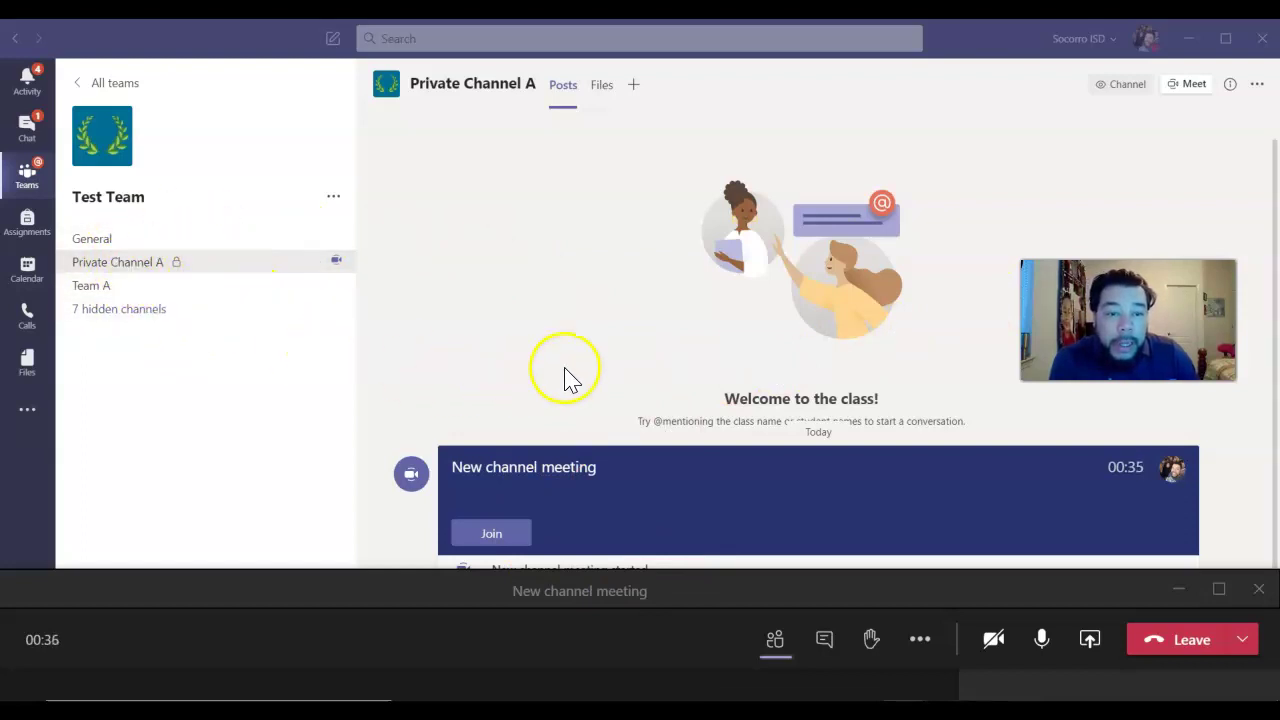
pyautogui.moveTo(677, 594); pyautogui.dragTo(675, 643)
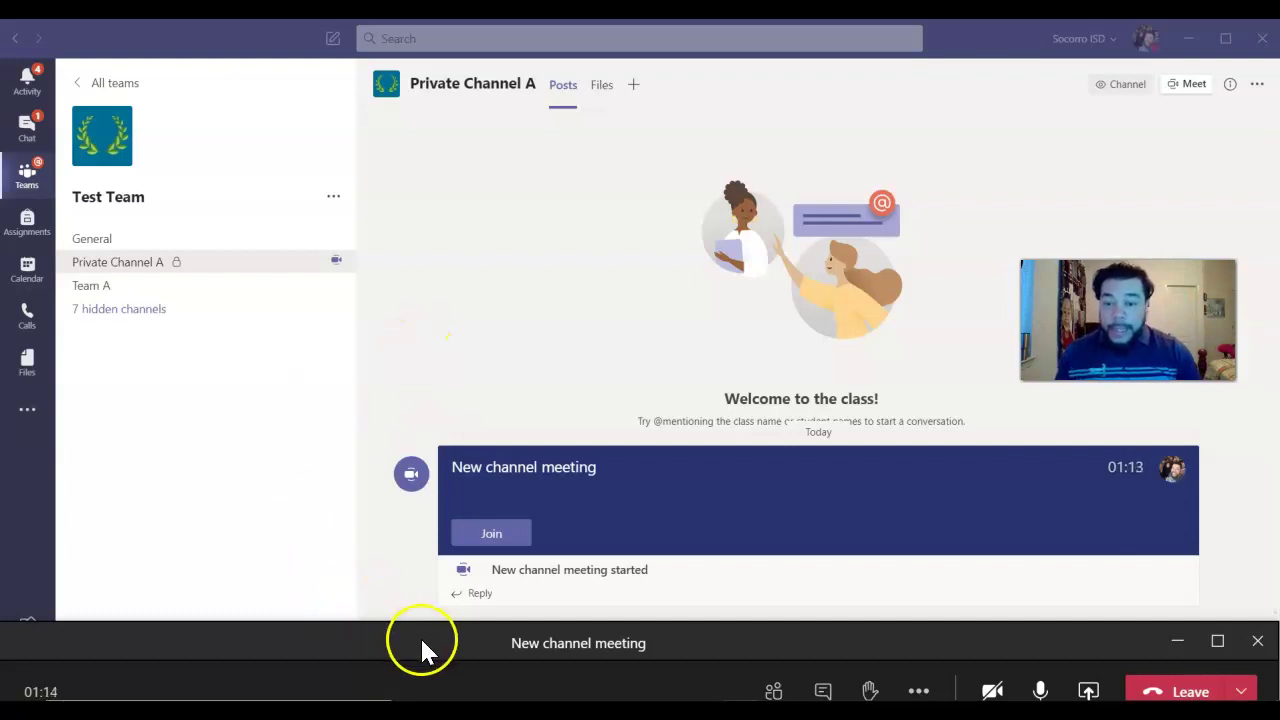
# Review the management options available for Test Team and dismiss them without choosing one.
pyautogui.click(336, 202)
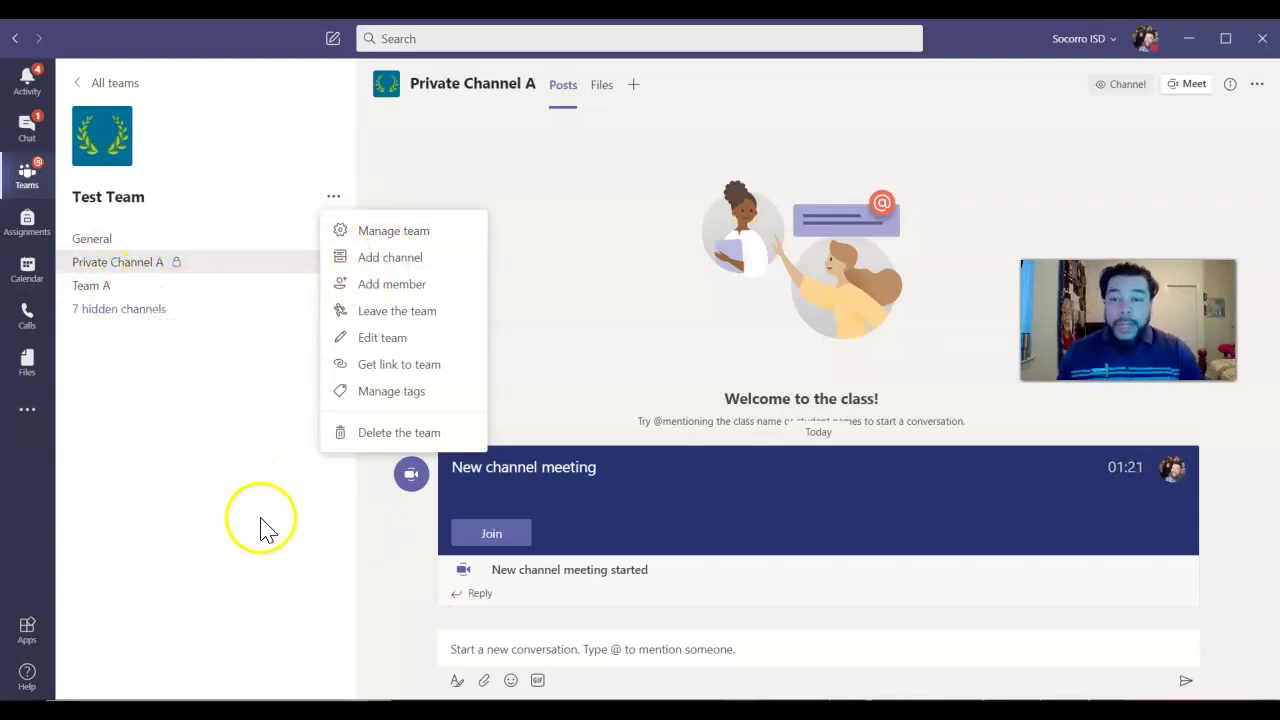
pyautogui.click(207, 488)
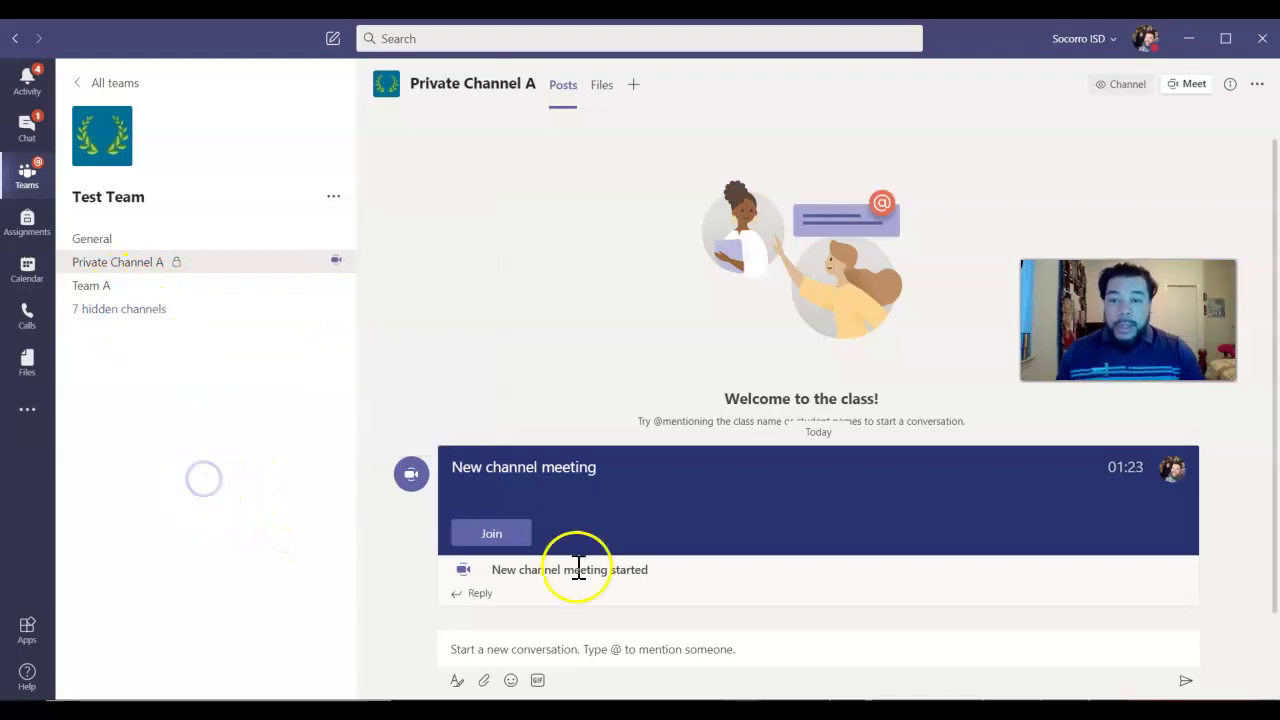